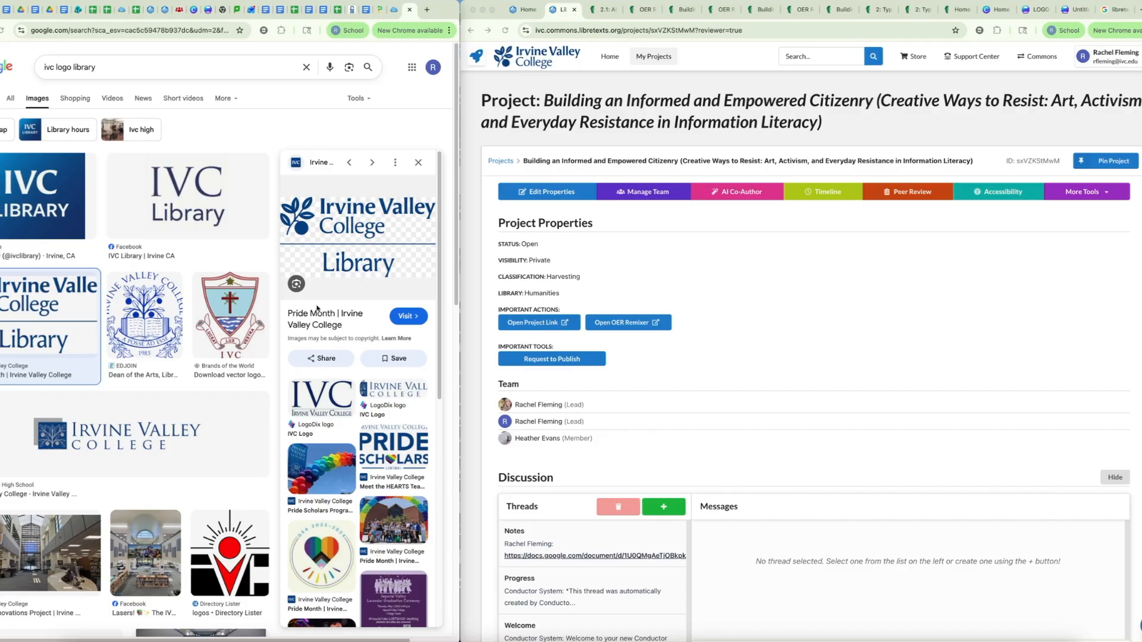
# Step: Search Google Images for protest art AND libretexts in place of the existing logo query
pyautogui.click(819, 334)
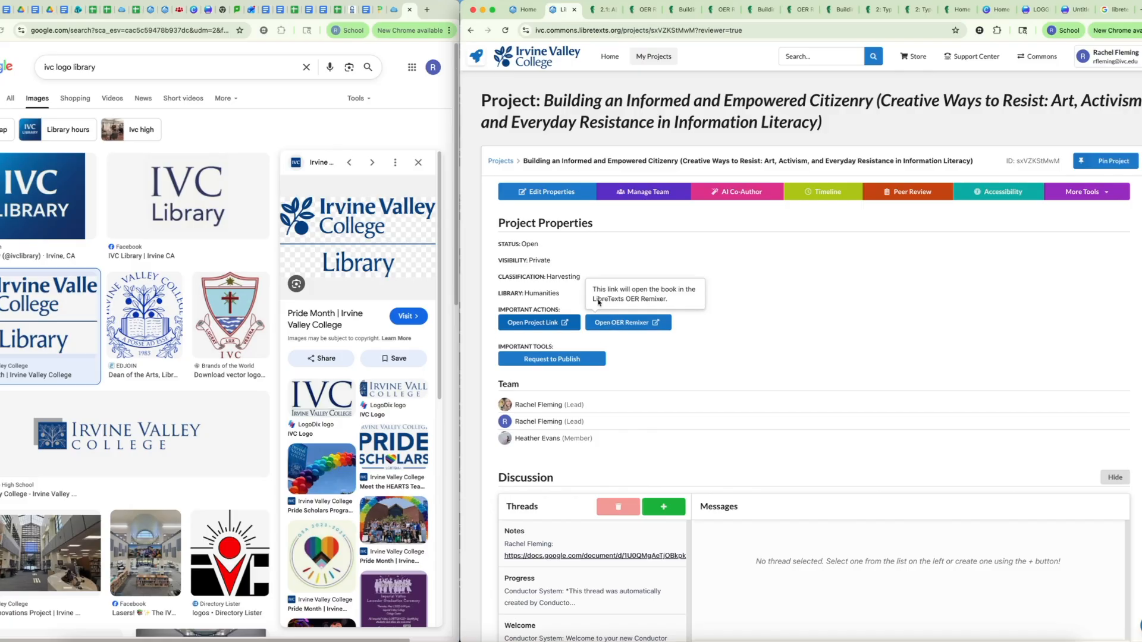
pyautogui.click(100, 68)
pyautogui.moveTo(97, 68); pyautogui.dragTo(34, 66)
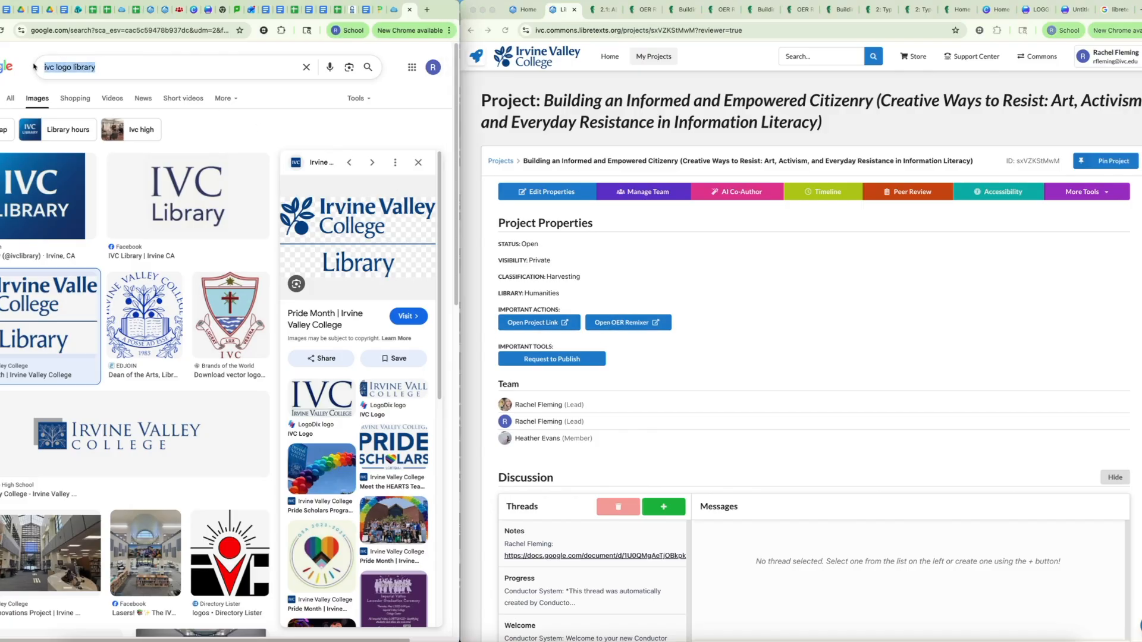
pyautogui.write('protes')
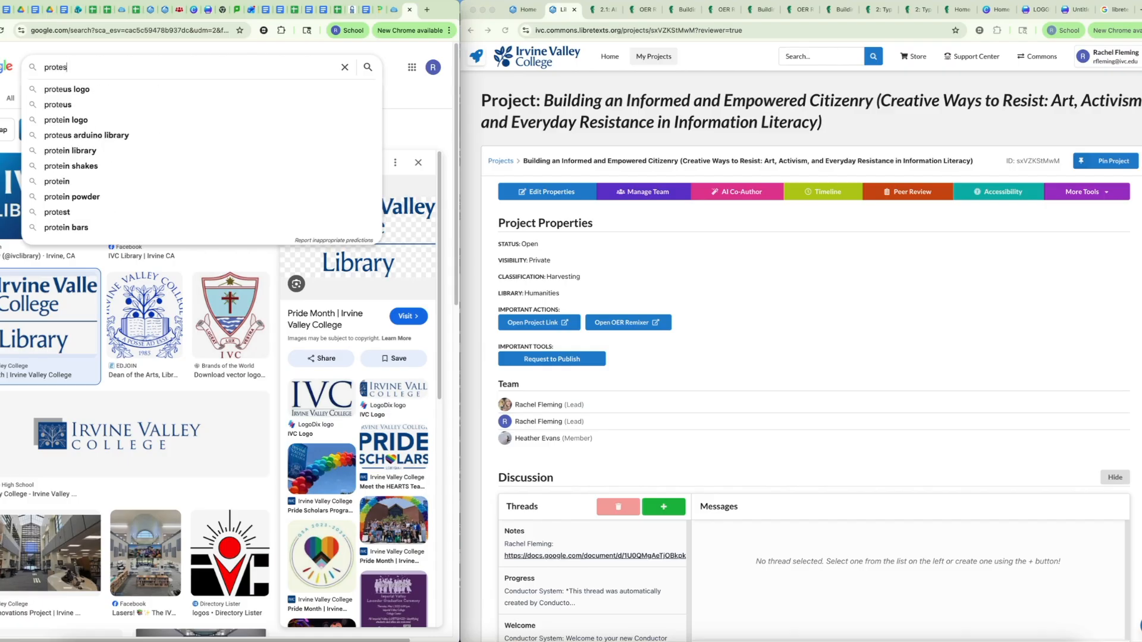
pyautogui.write('t art AND libretexts')
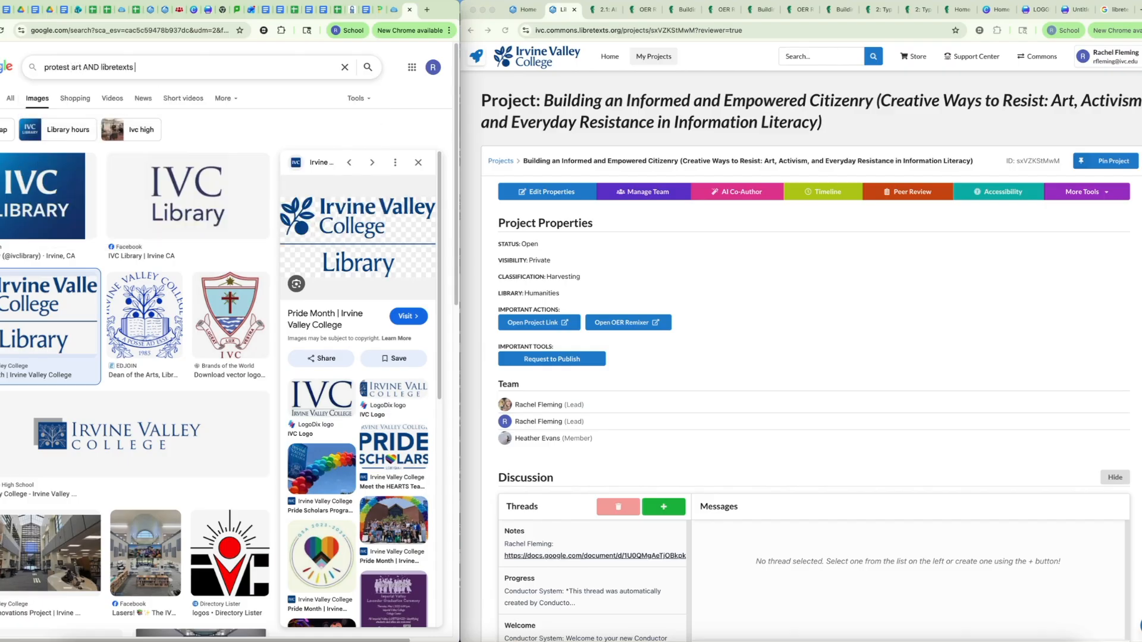
pyautogui.press('Return')
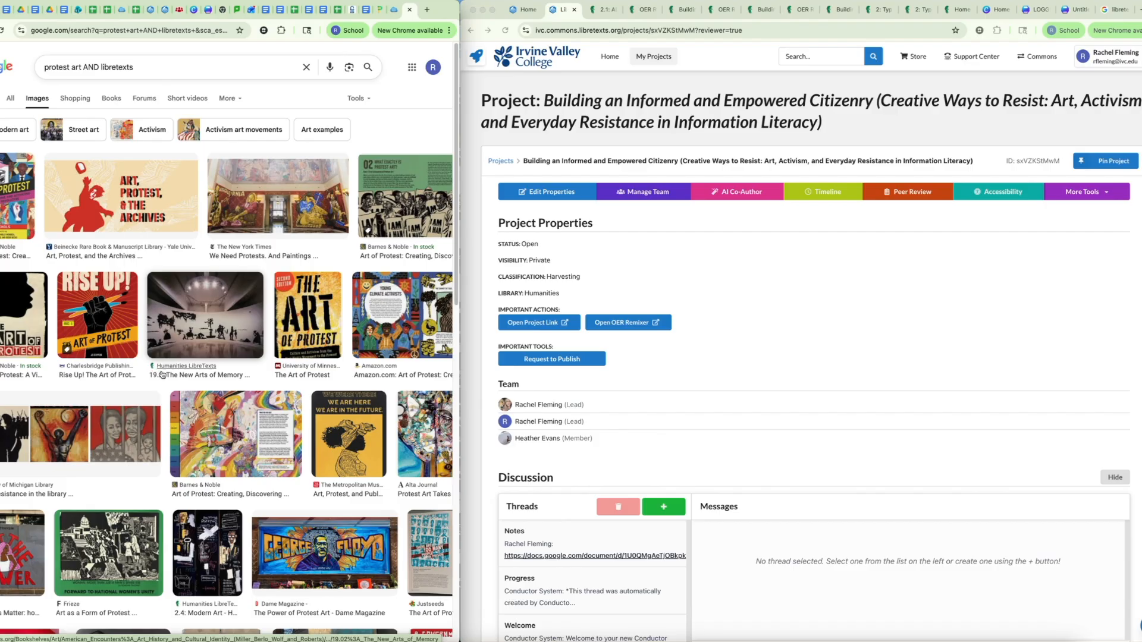
# Step: Refine the image search to "protest art" AND libretexts with the exact phrase in quotes, and browse the results
pyautogui.click(82, 67)
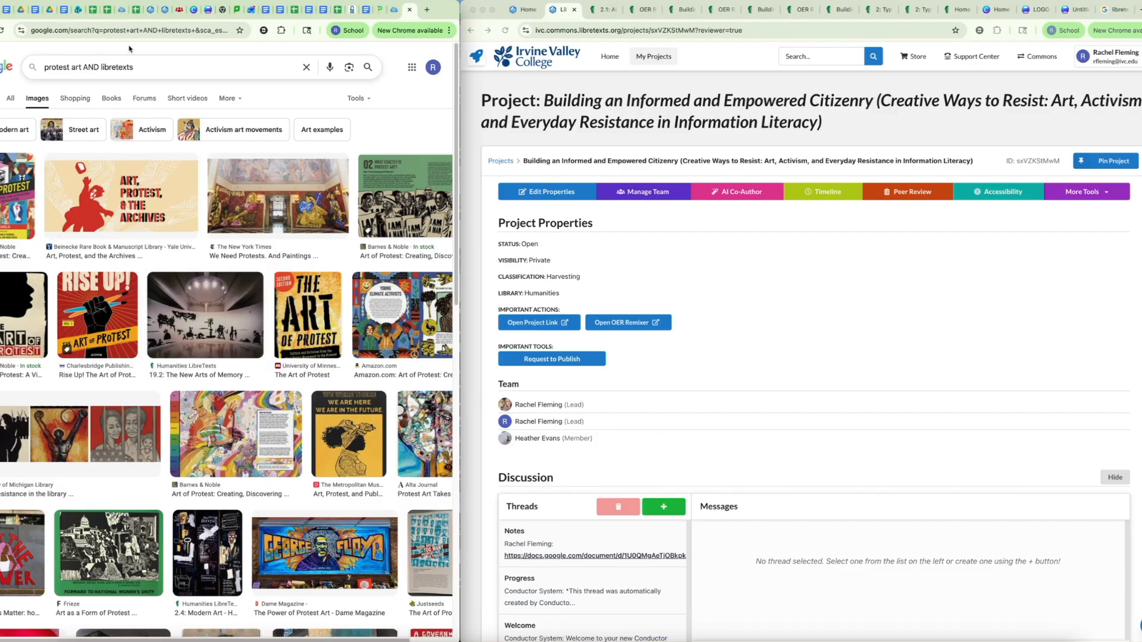
pyautogui.write('"')
pyautogui.write('"')
pyautogui.press('Return')
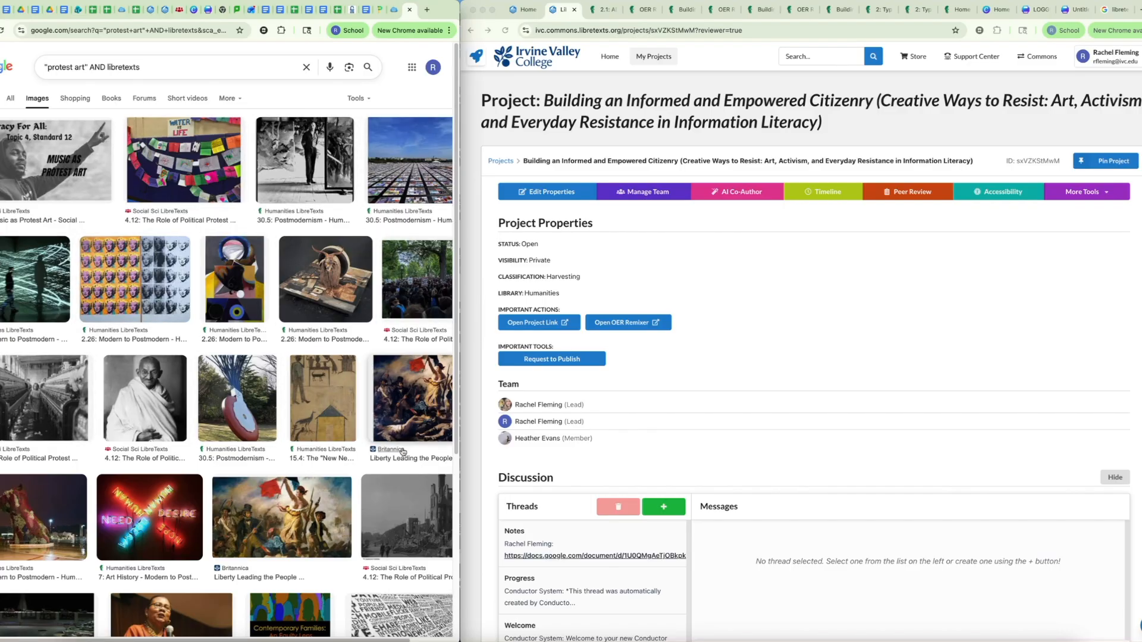
pyautogui.scroll(-1, 364, 562)
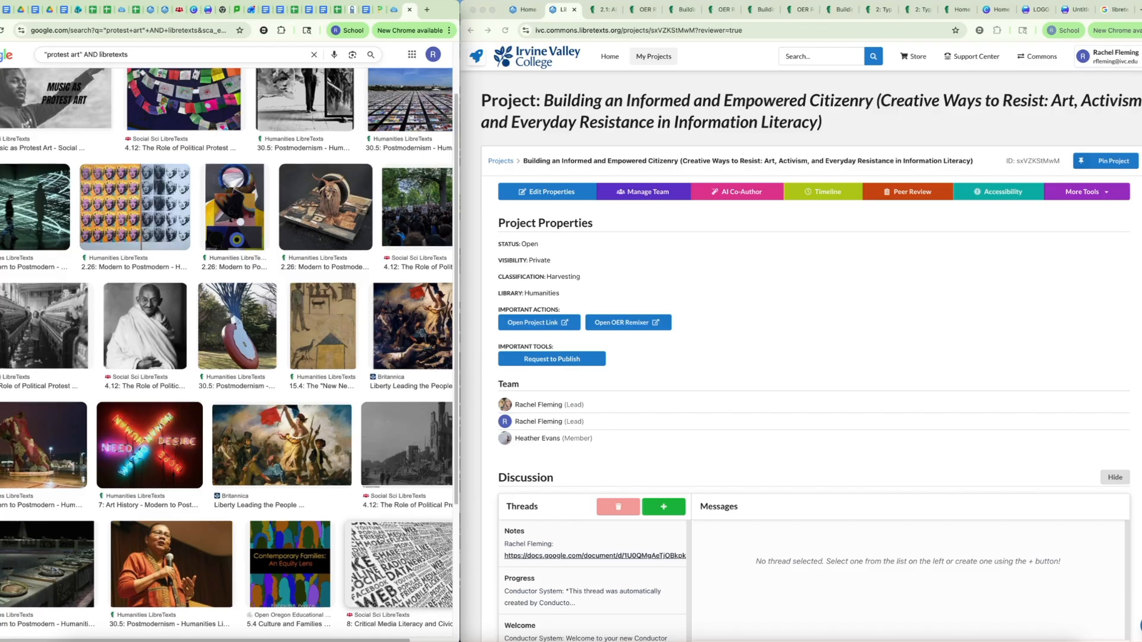
pyautogui.scroll(1, 278, 271)
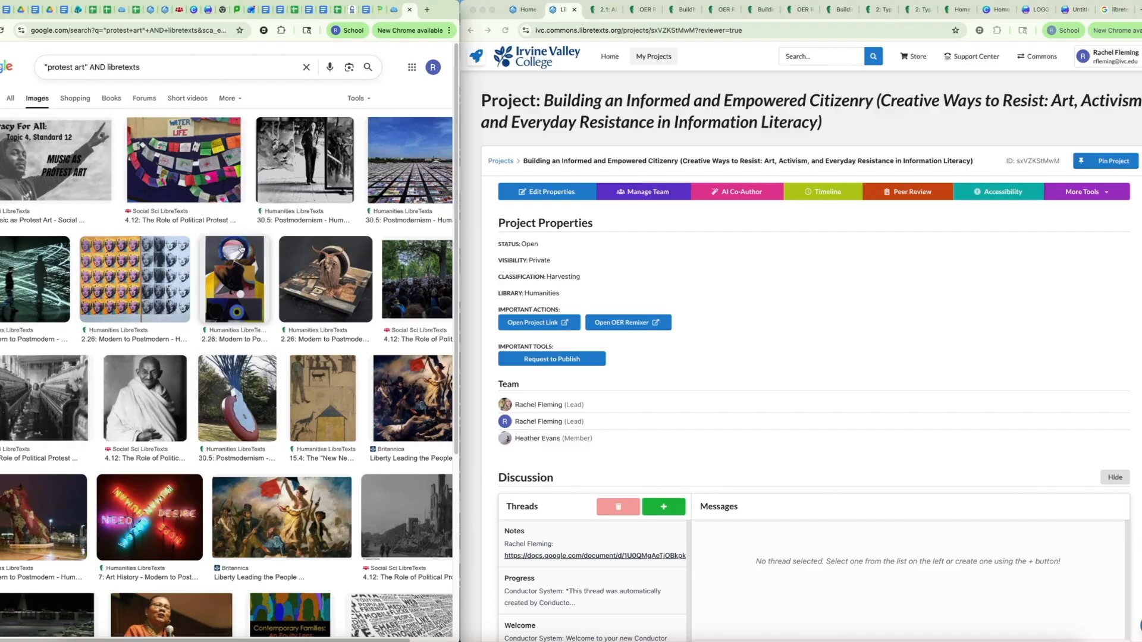
# Step: Open the source page of the 30.5: Postmodernism image result and expand its full breadcrumb path
pyautogui.click(306, 189)
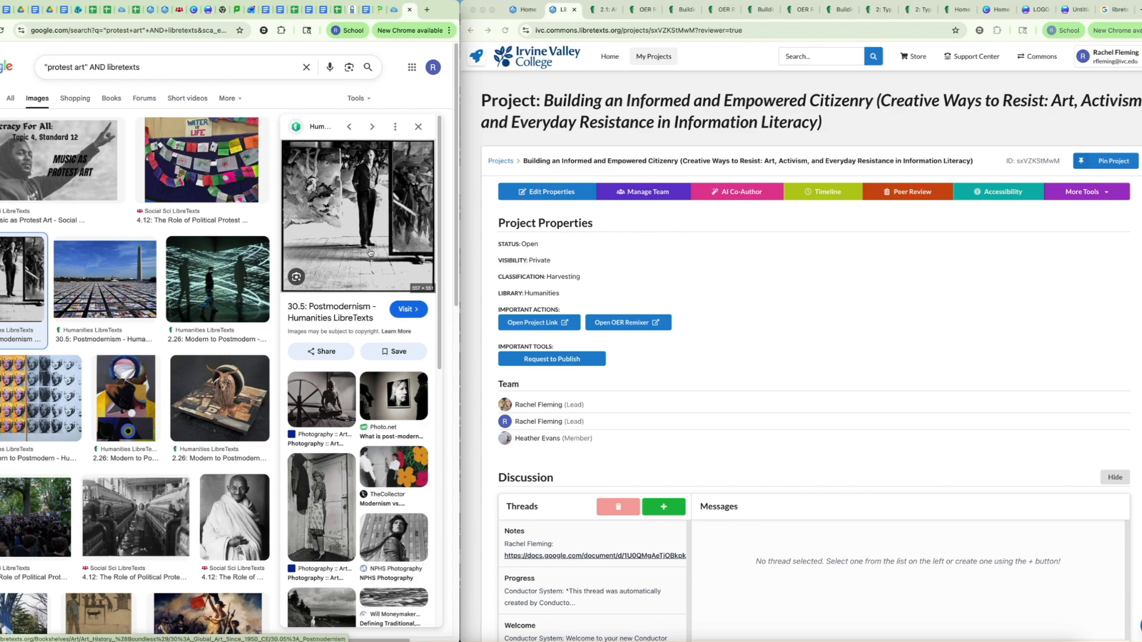
pyautogui.click(324, 312)
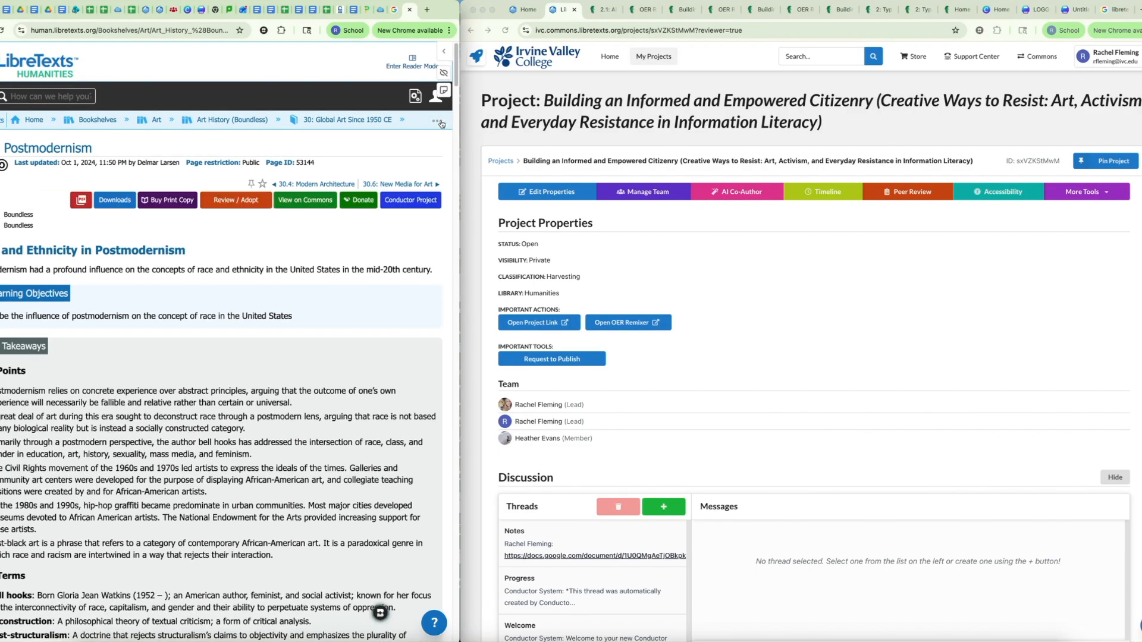
pyautogui.click(437, 122)
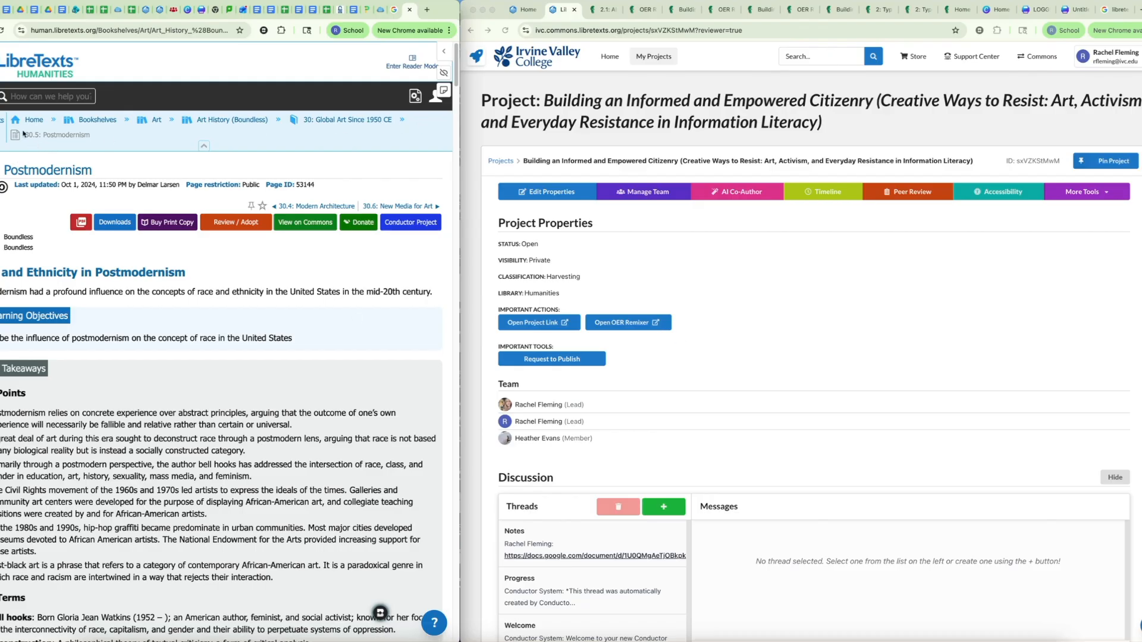
pyautogui.scroll(-10, 112, 293)
pyautogui.scroll(10, 111, 290)
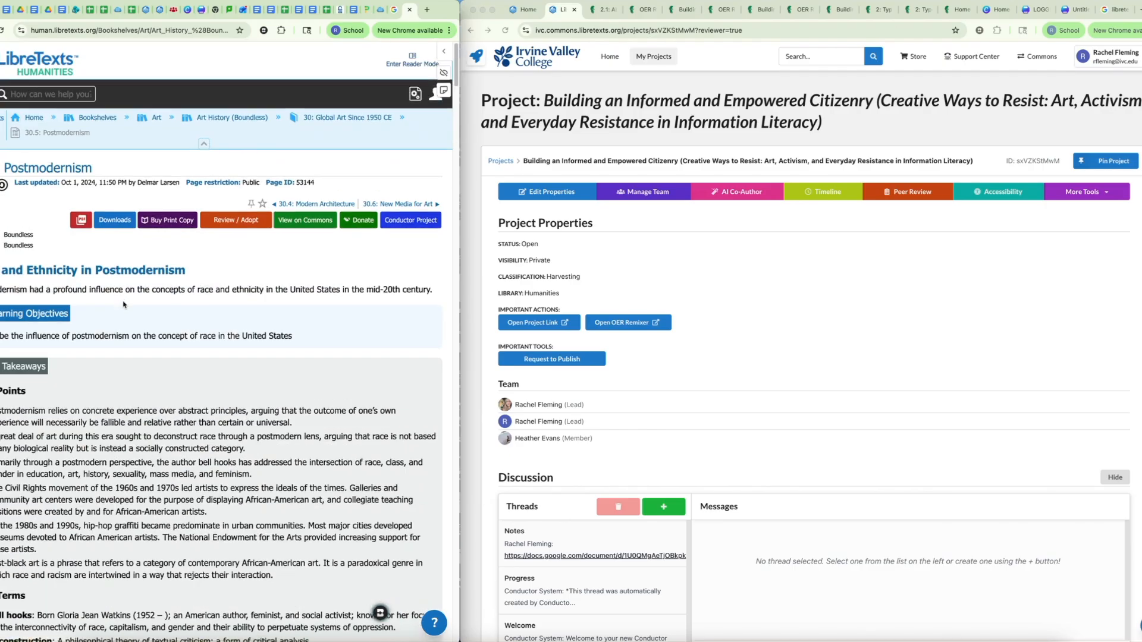
# Step: Open the Conductor project in the OER Remixer and expand chapter 6: Protest Art and Visual Storytelling
pyautogui.click(859, 360)
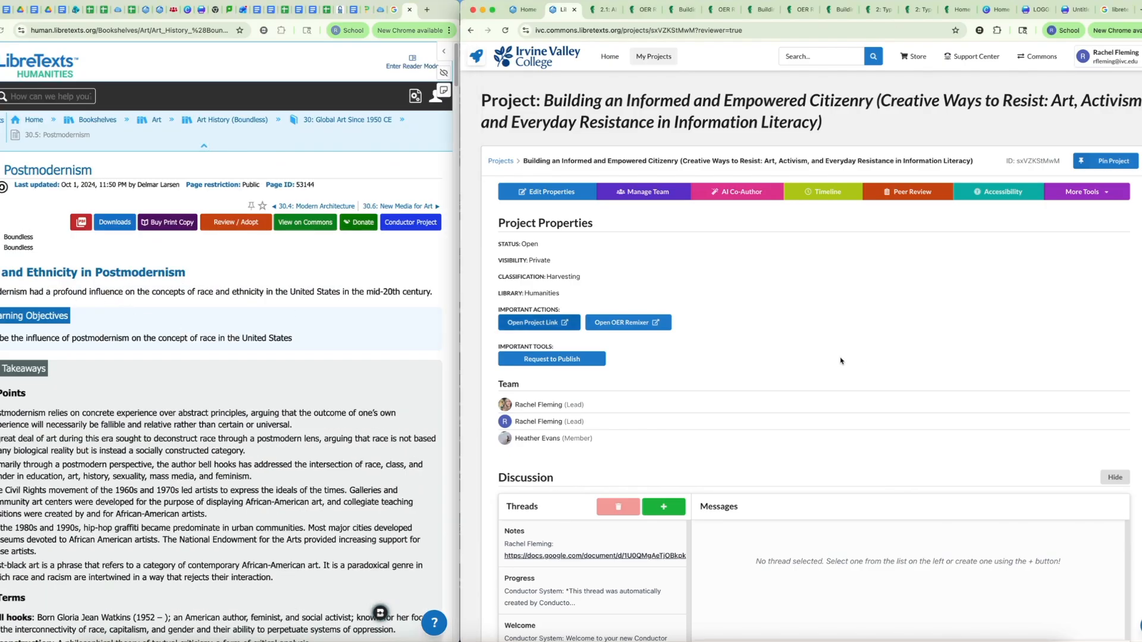
pyautogui.click(642, 327)
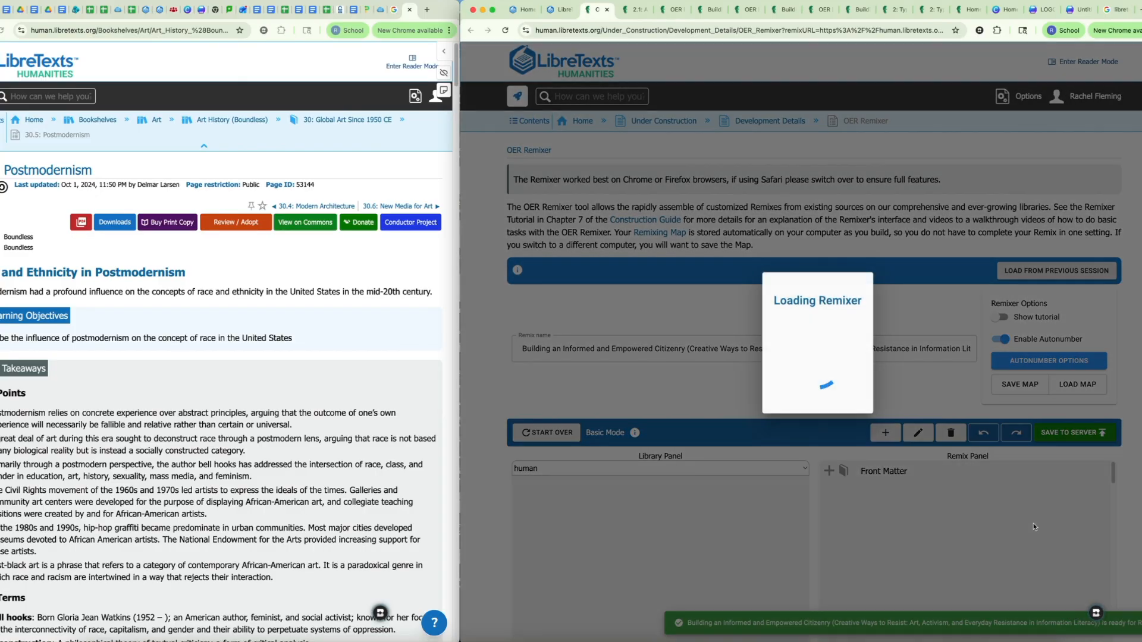
pyautogui.scroll(-5, 892, 390)
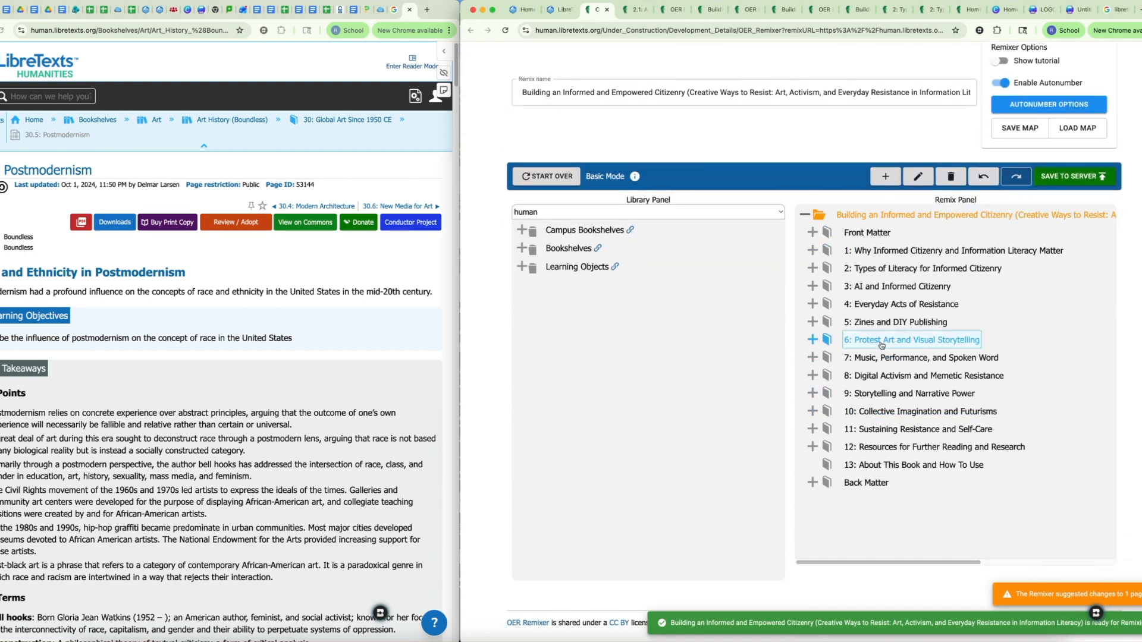
pyautogui.click(812, 340)
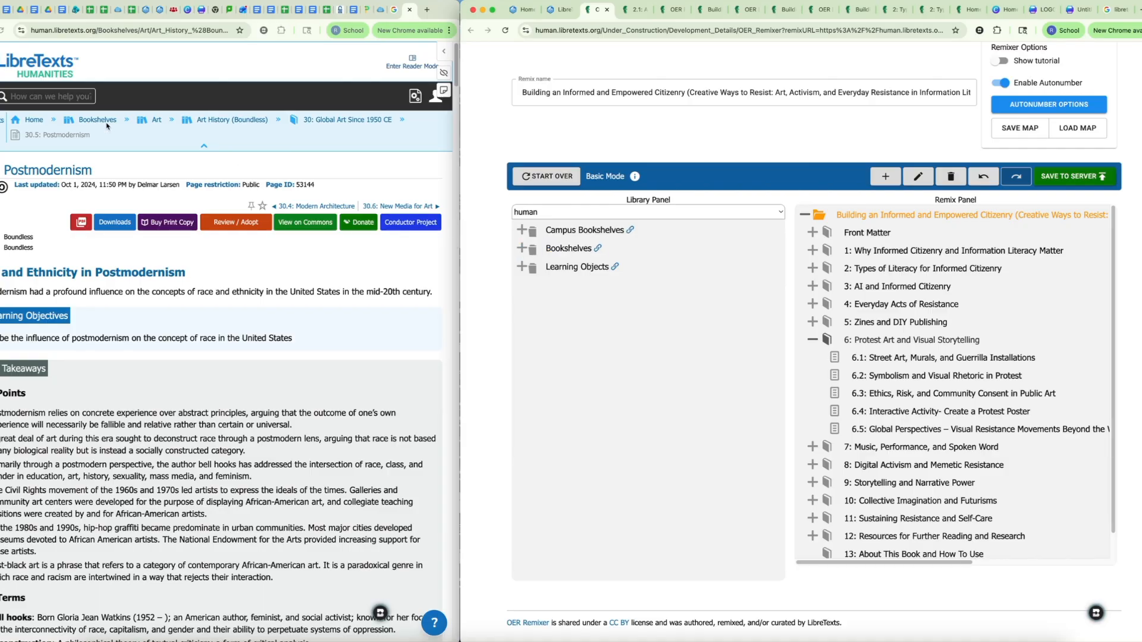
# Step: Expand the human library through Bookshelves, Art and Art History (Boundless) to chapter 30: Global Art Since 1950 CE
pyautogui.click(521, 248)
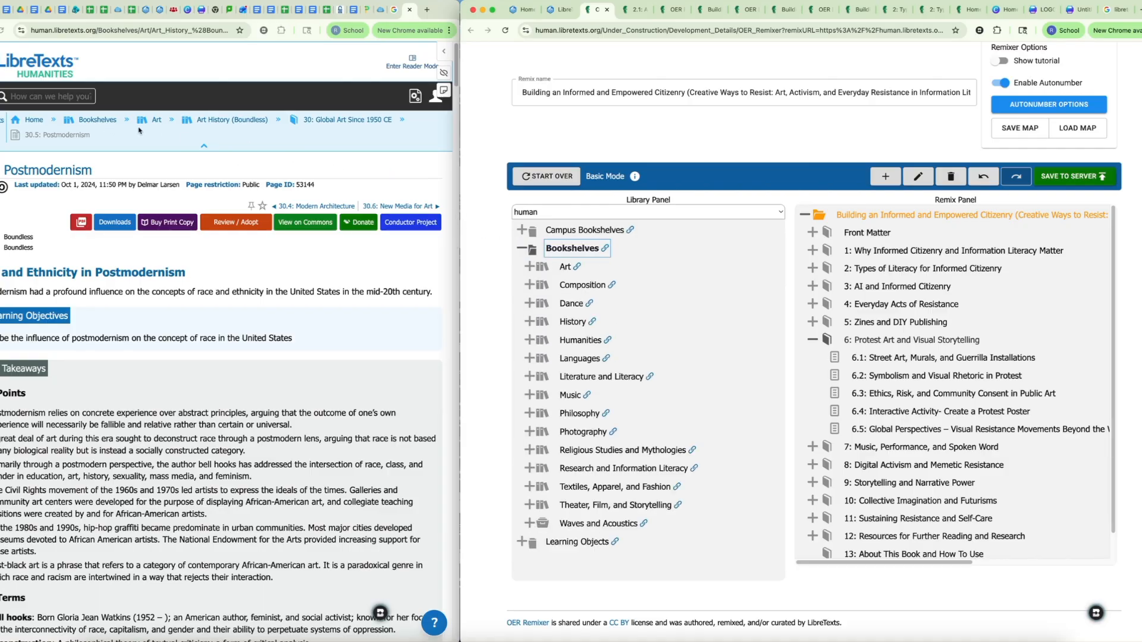
pyautogui.click(529, 267)
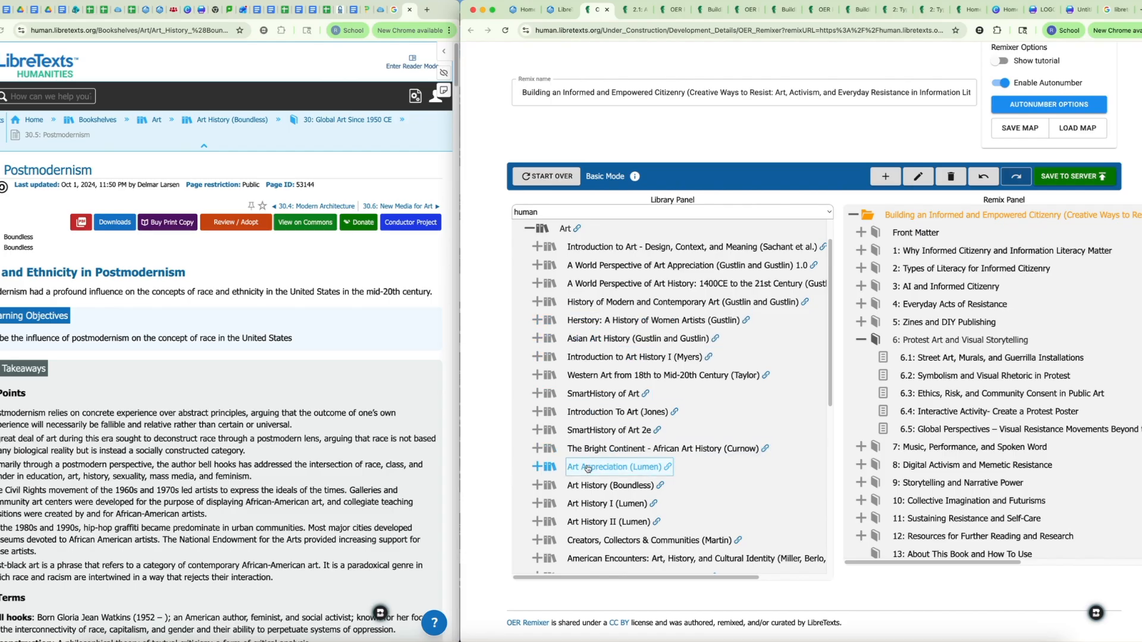
pyautogui.click(537, 485)
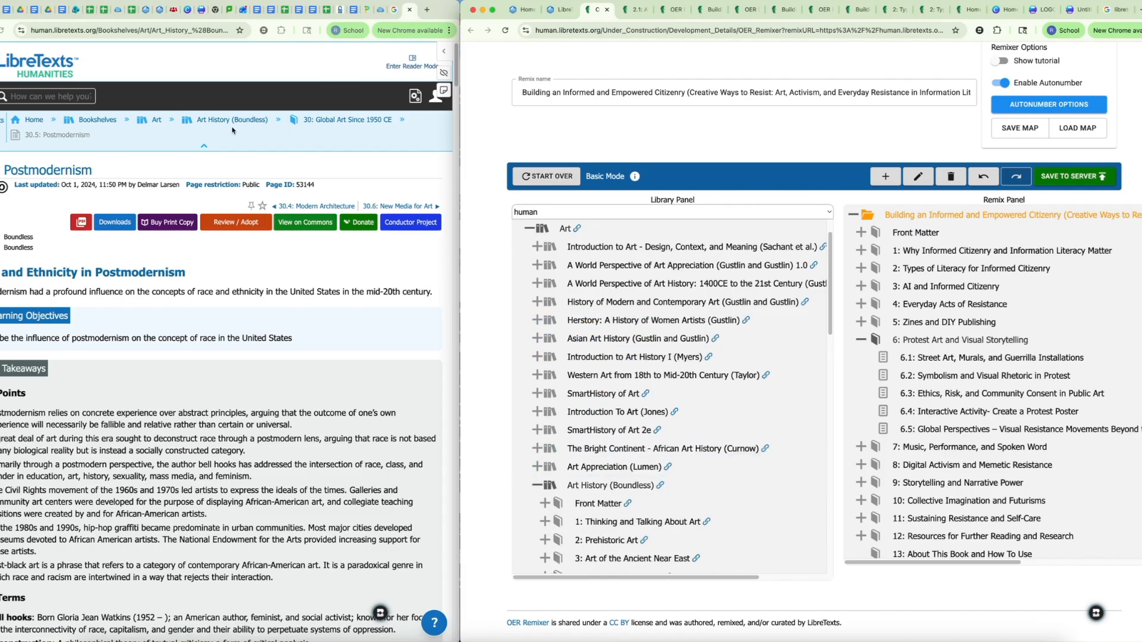
pyautogui.scroll(-8, 626, 458)
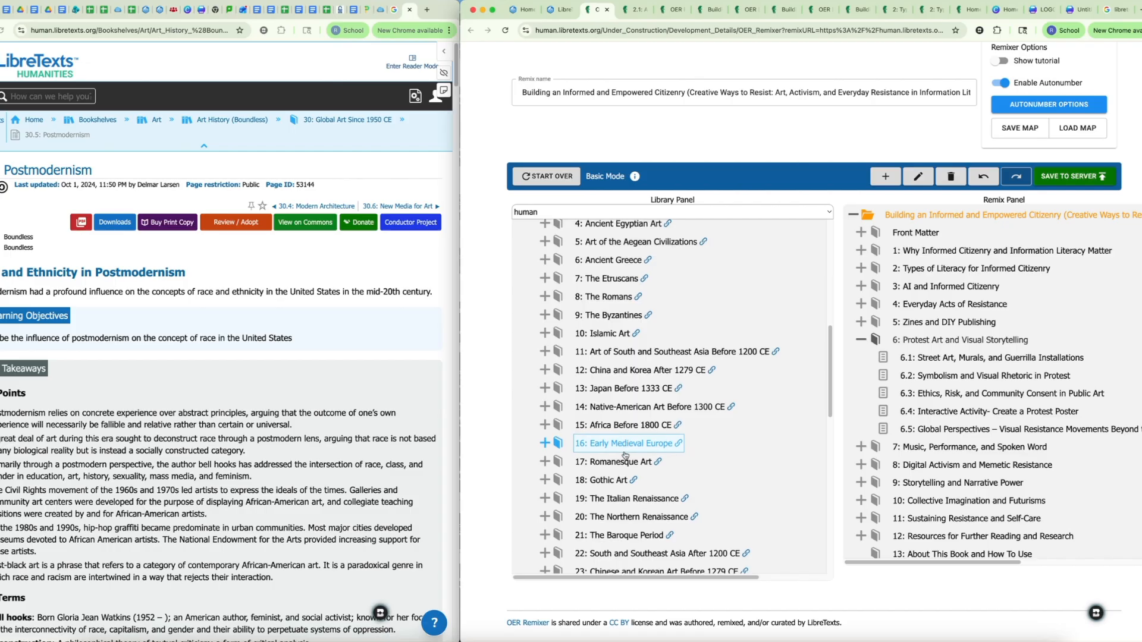
pyautogui.scroll(-1, 626, 458)
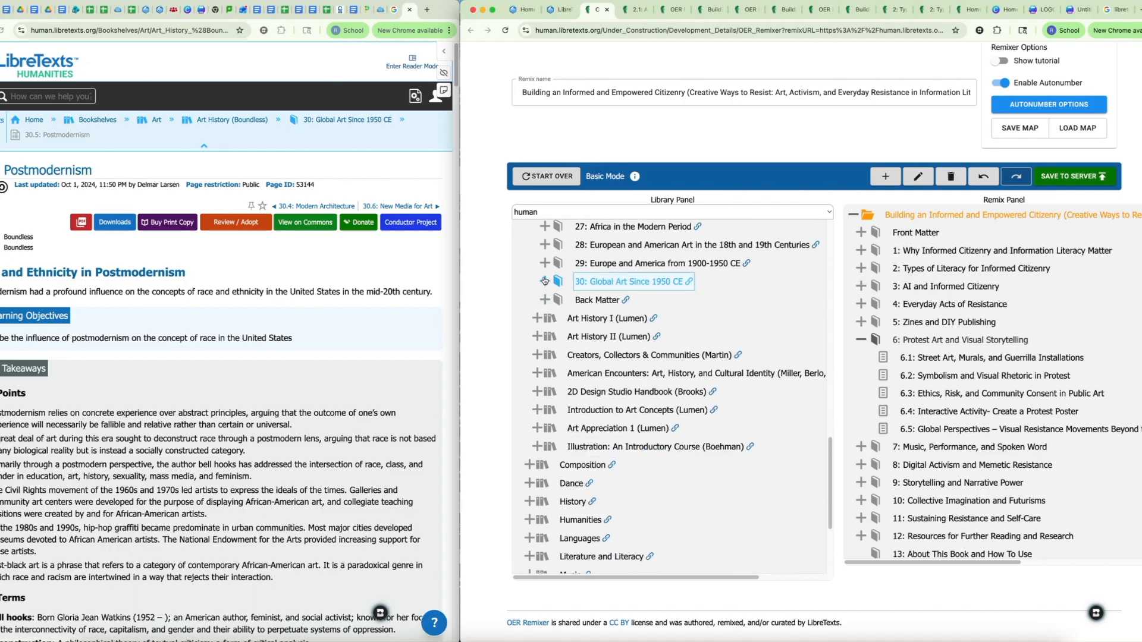
pyautogui.click(544, 281)
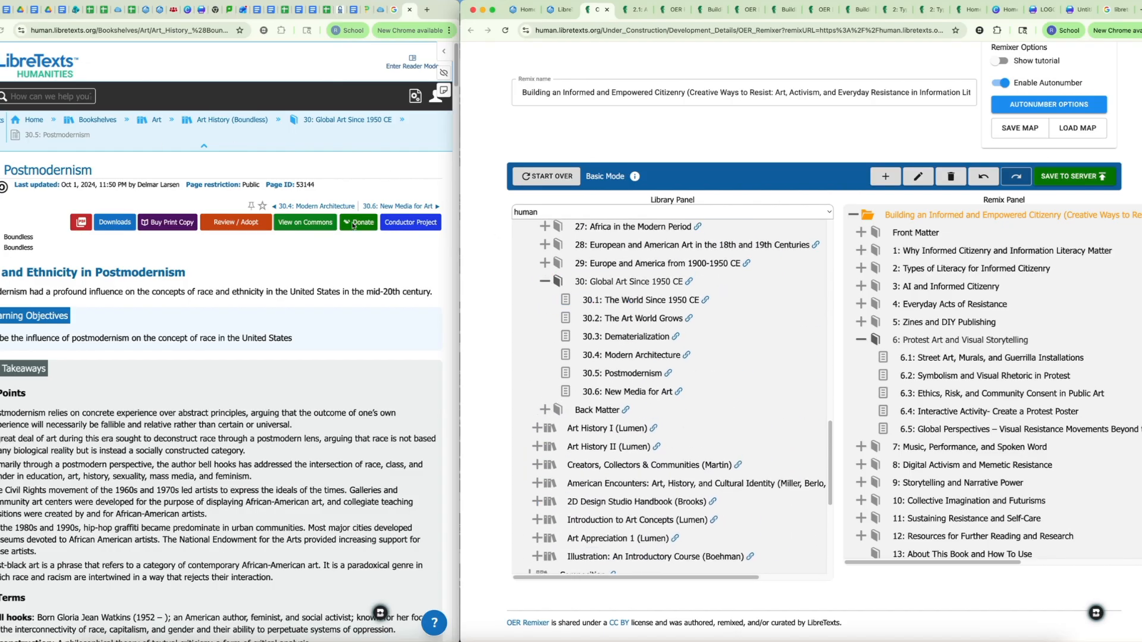
# Step: Add the 30.5: Postmodernism page to the remix as section 6.4, directly after 6.3, and save the remix to the server
pyautogui.click(618, 381)
pyautogui.moveTo(590, 377); pyautogui.dragTo(924, 411)
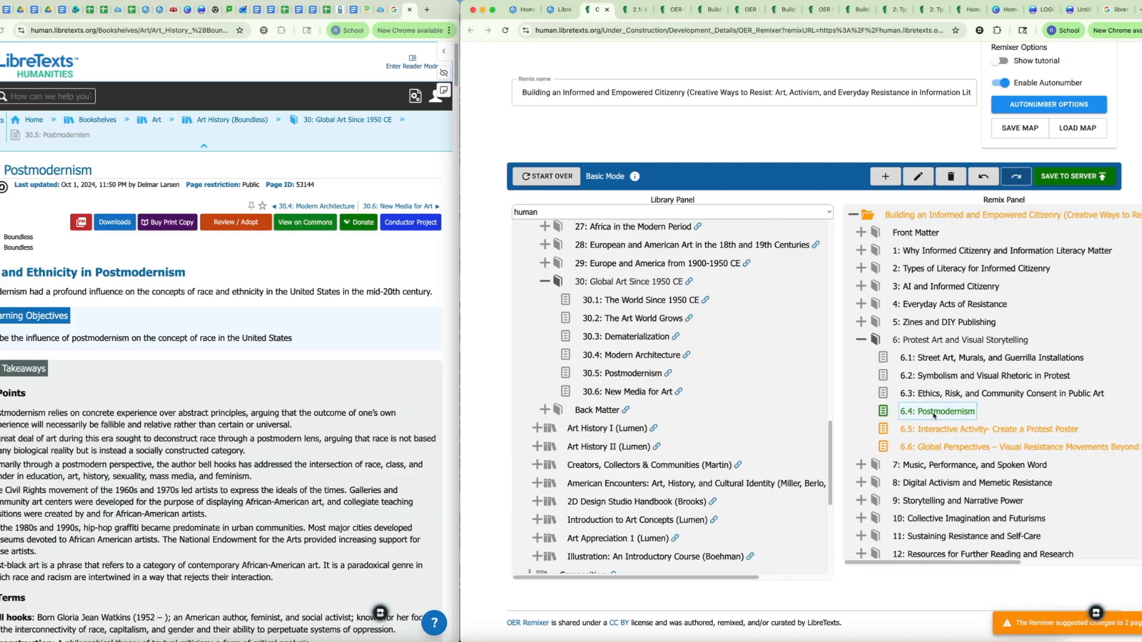
pyautogui.click(1066, 178)
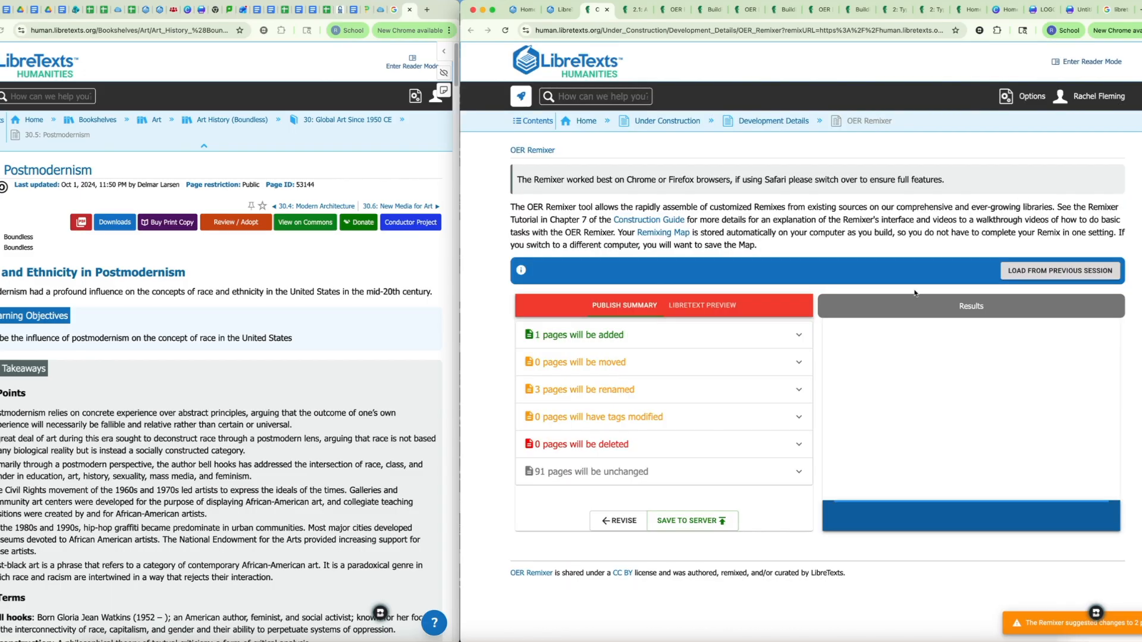
pyautogui.click(690, 521)
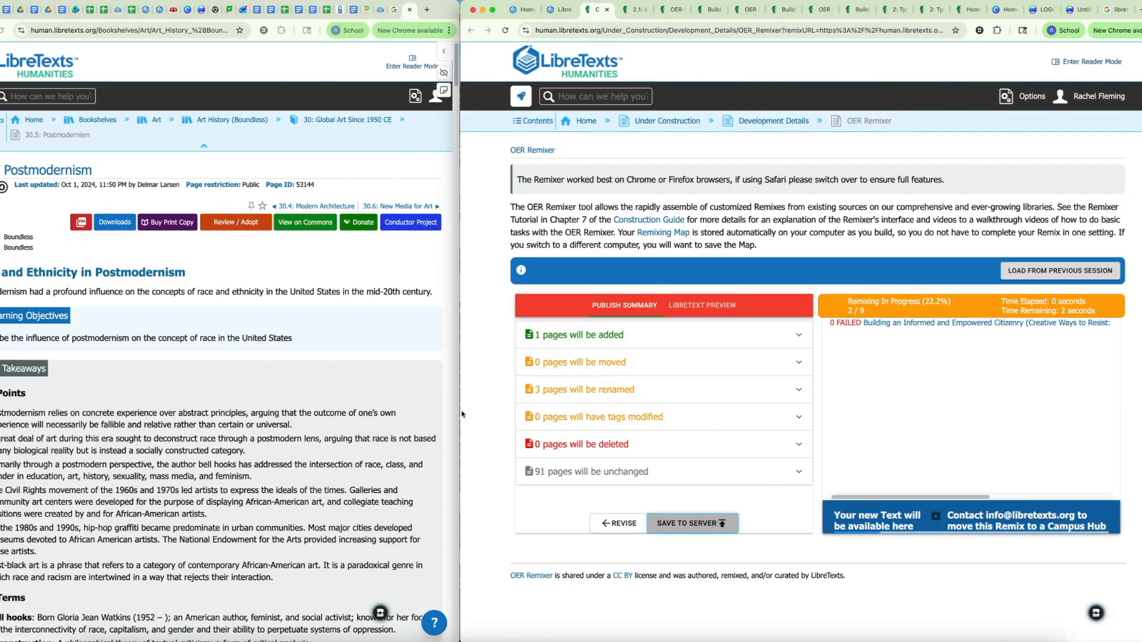
# Step: Look through the source Postmodernism page's sections and images, from race and sculpture to neo-expressionism
pyautogui.scroll(-15, 209, 463)
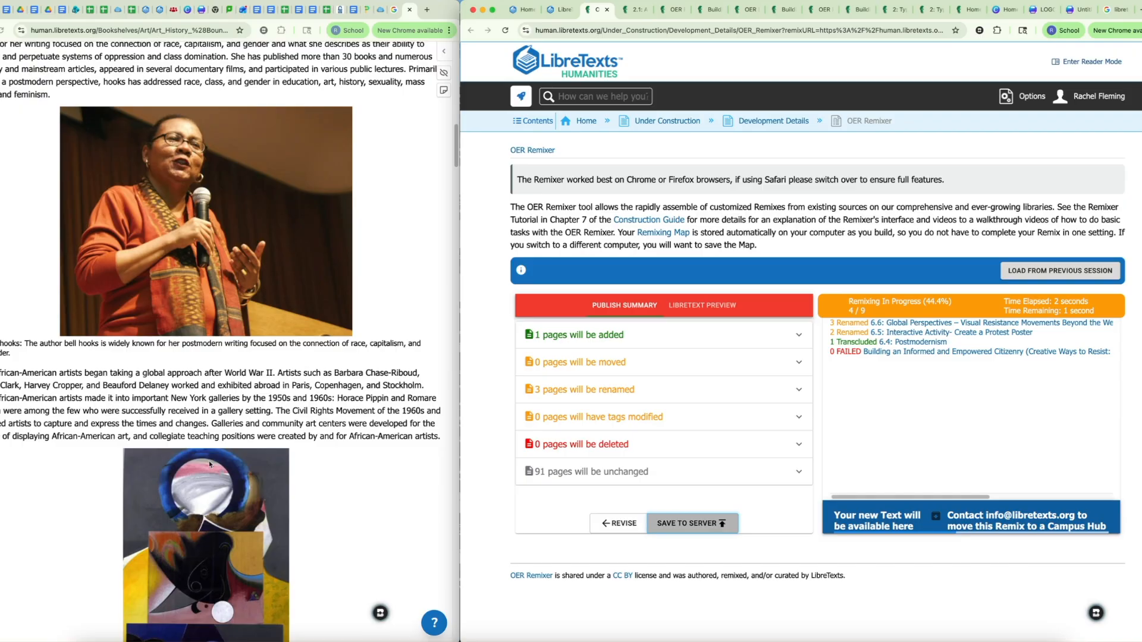
pyautogui.scroll(-7, 203, 274)
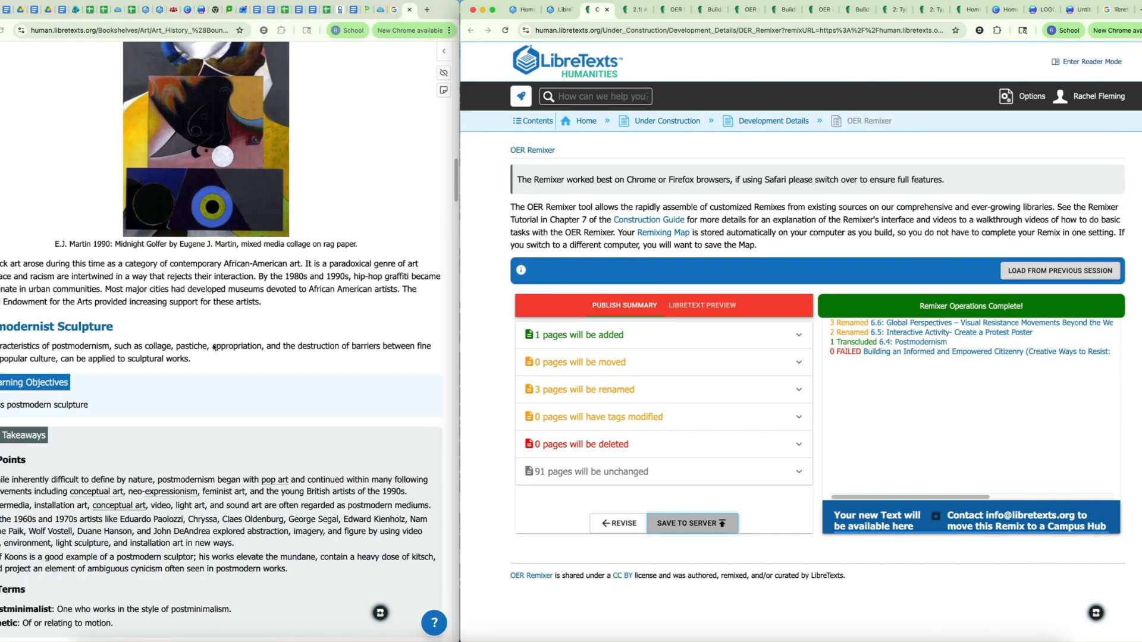
pyautogui.scroll(10, 214, 347)
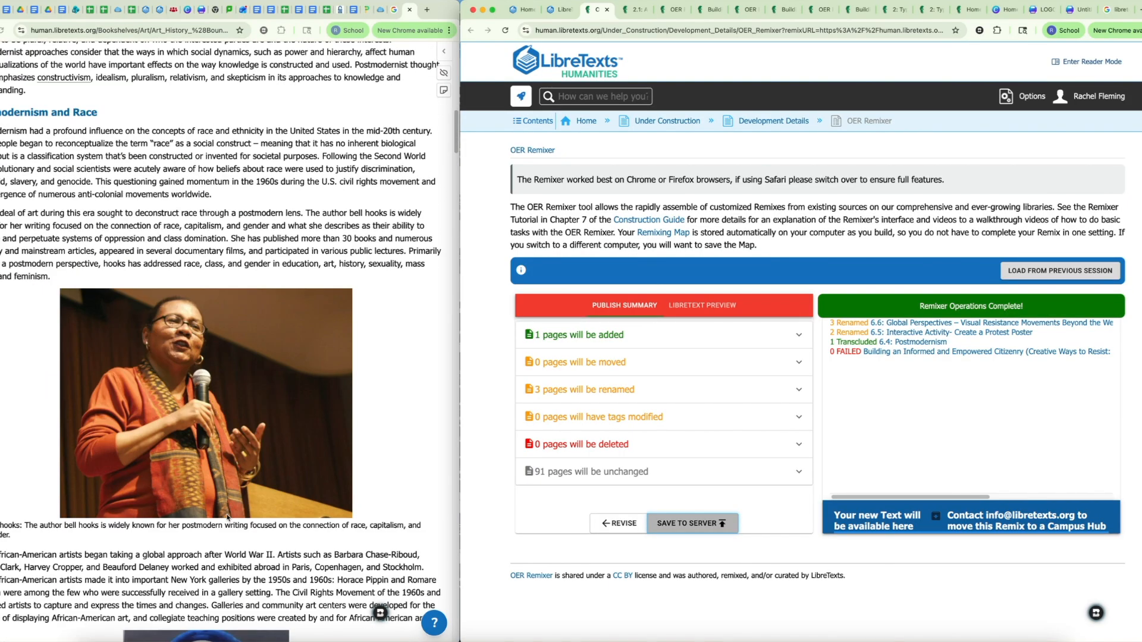
pyautogui.scroll(-10, 234, 484)
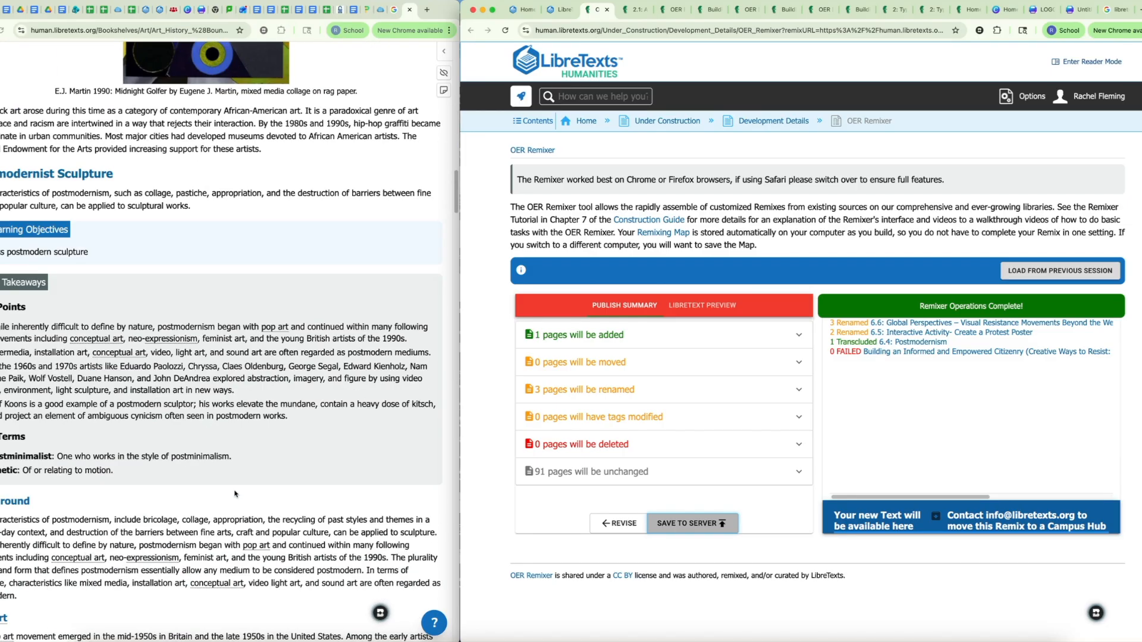
pyautogui.scroll(-15, 234, 483)
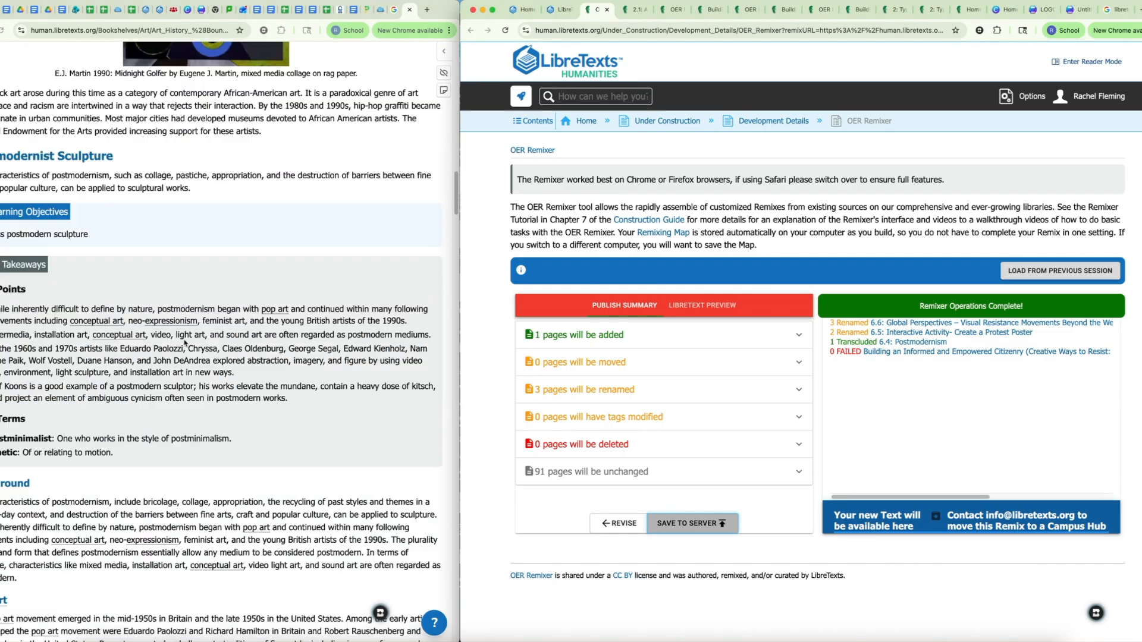
pyautogui.scroll(-7, 233, 505)
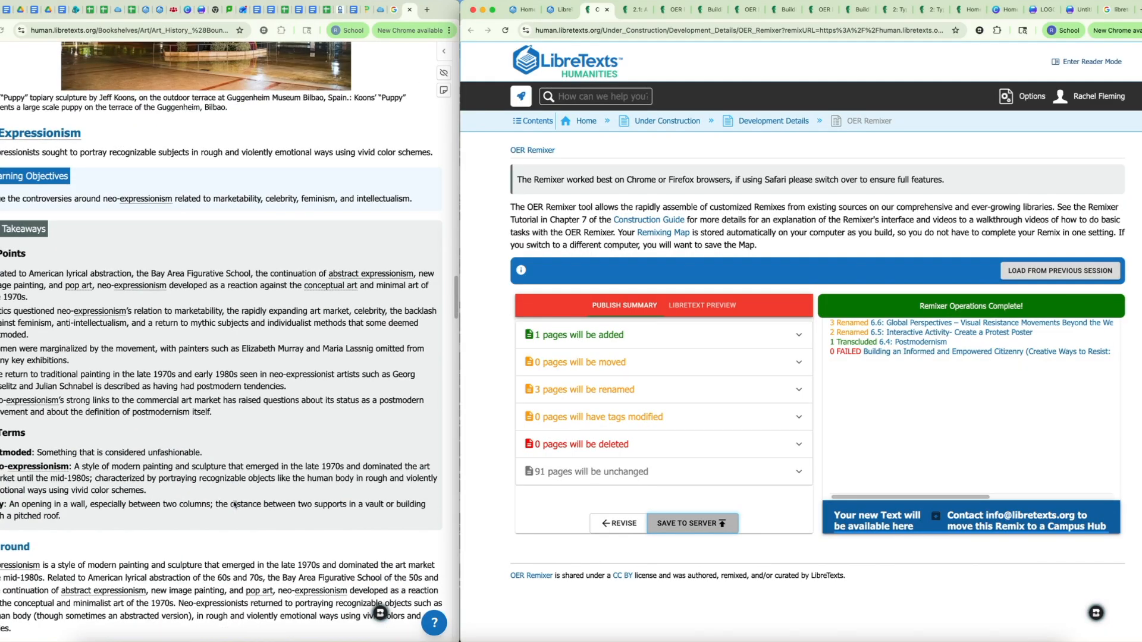
pyautogui.scroll(-12, 278, 443)
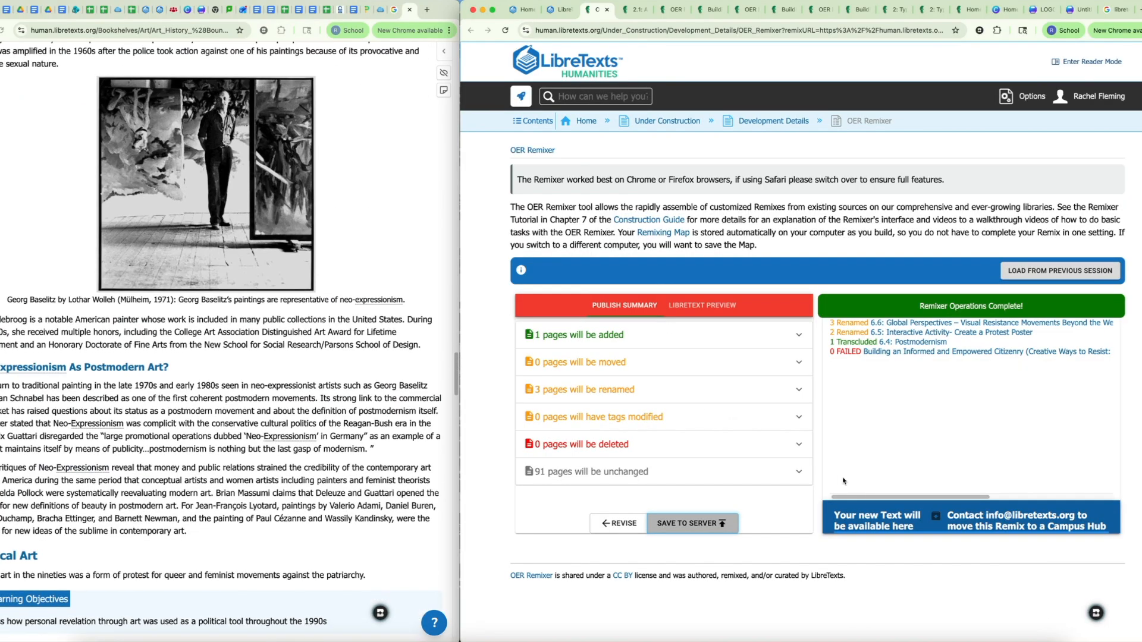
# Step: Open the newly saved remixed text and go to its chapter 6: Protest Art and Visual Storytelling
pyautogui.click(875, 519)
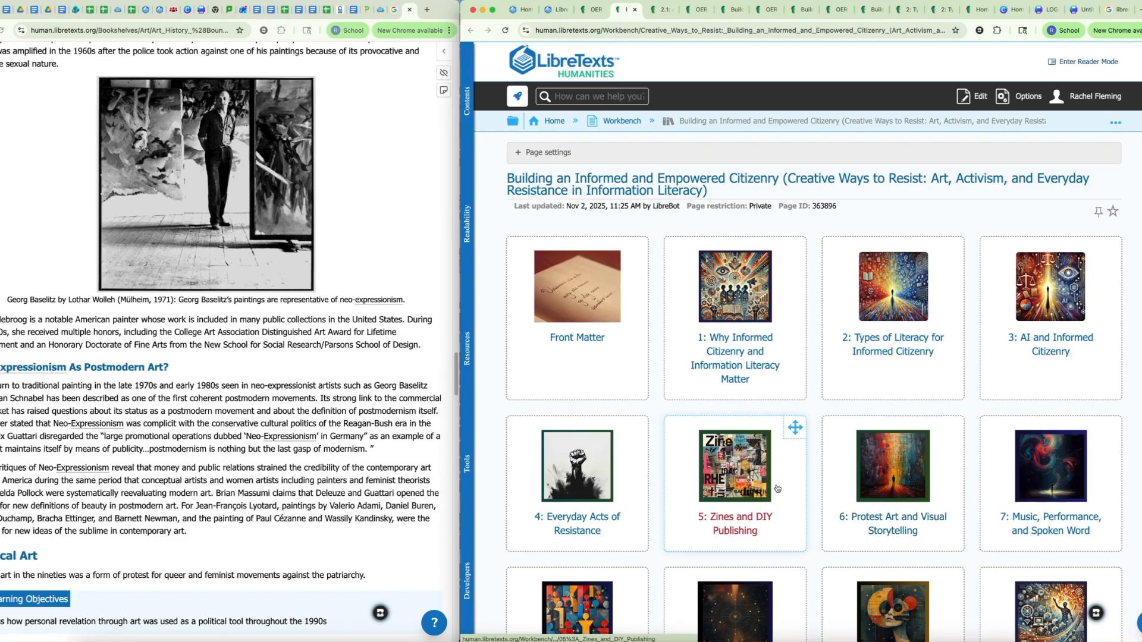
pyautogui.click(887, 521)
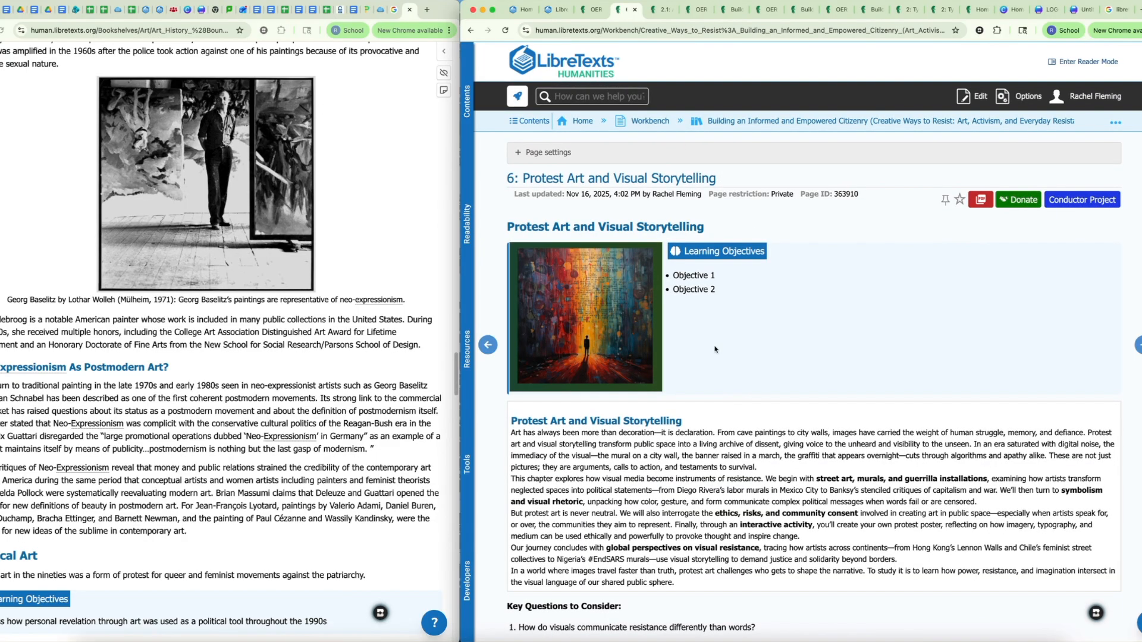
# Step: Open the 6.4: Postmodernism page from chapter 6's list of sections
pyautogui.scroll(-5, 742, 400)
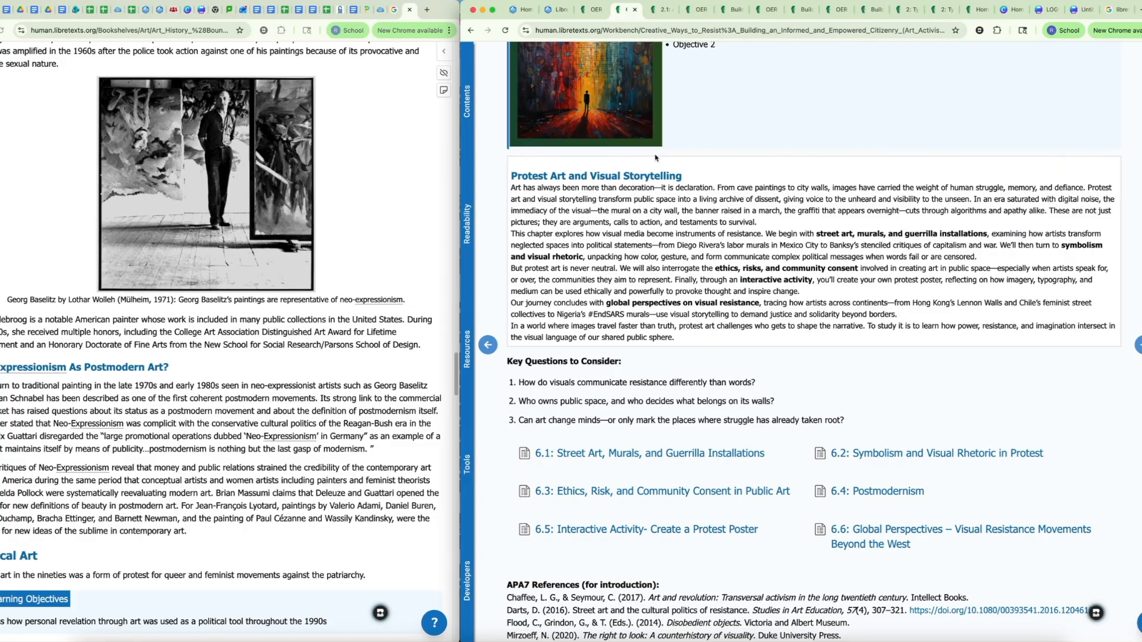
pyautogui.scroll(3, 757, 299)
pyautogui.scroll(-6, 750, 305)
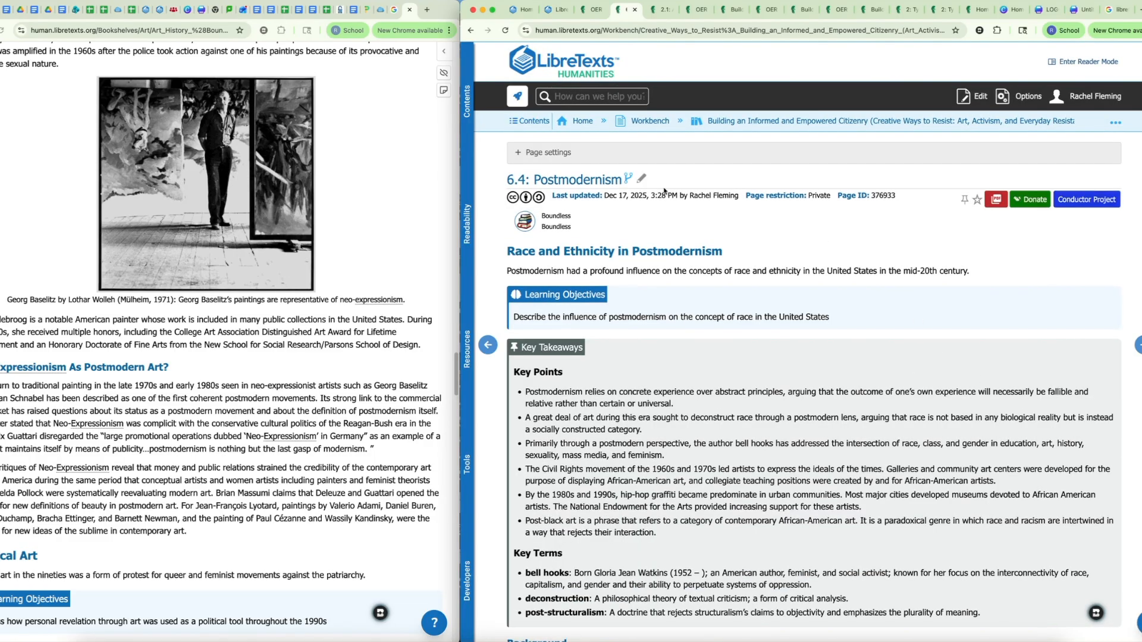
# Step: Fork the 6.4: Postmodernism page to transform its reused content into editable content
pyautogui.click(628, 180)
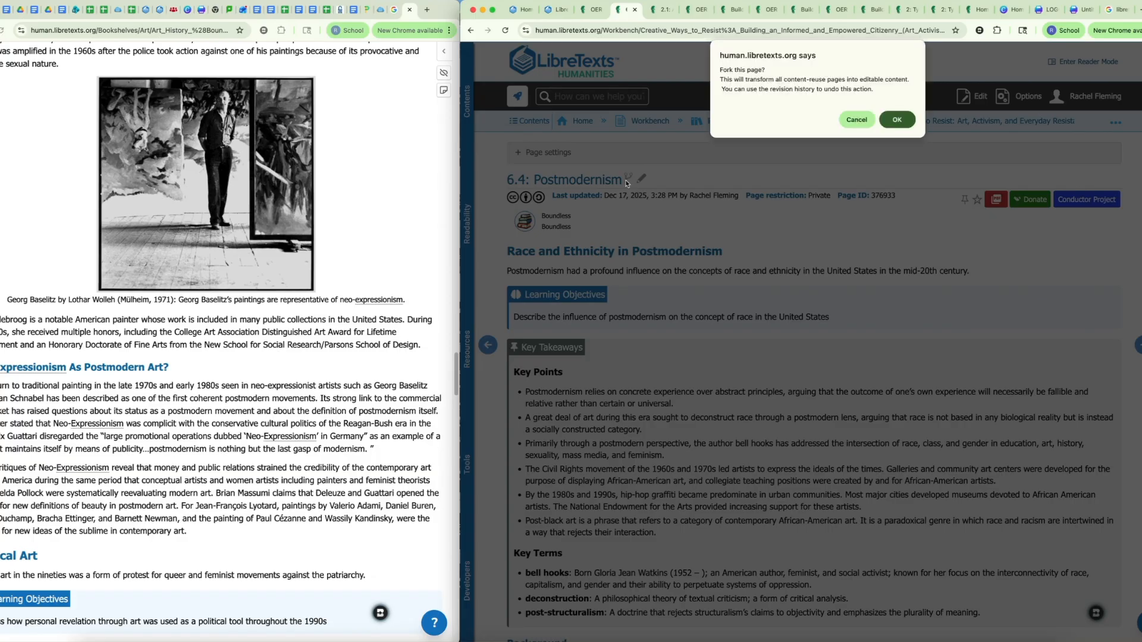
pyautogui.click(898, 122)
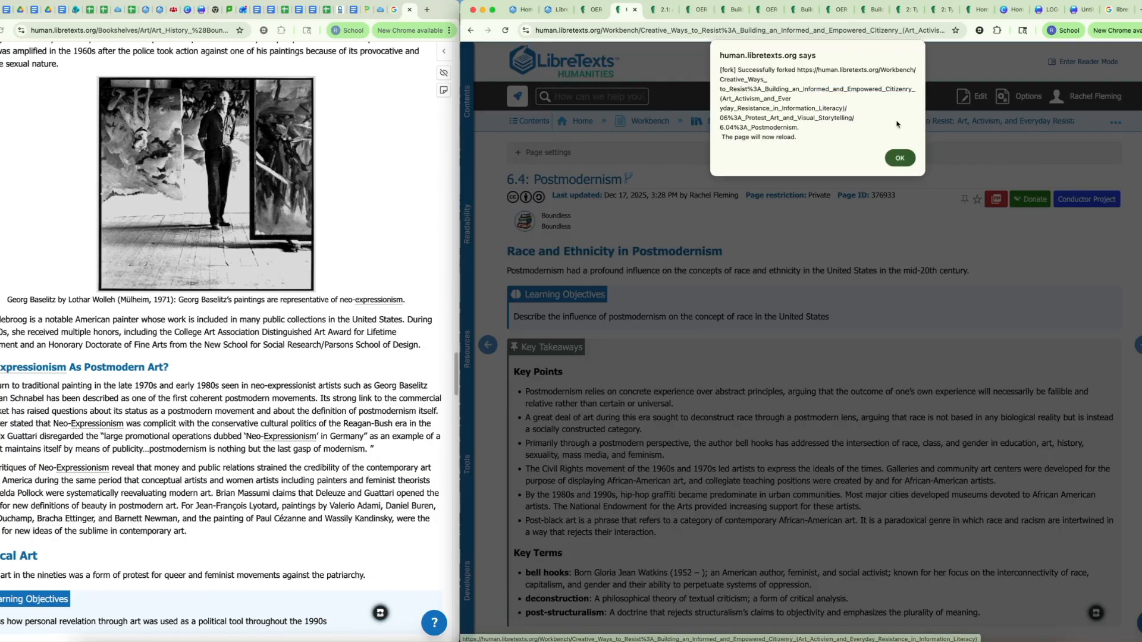
pyautogui.click(900, 157)
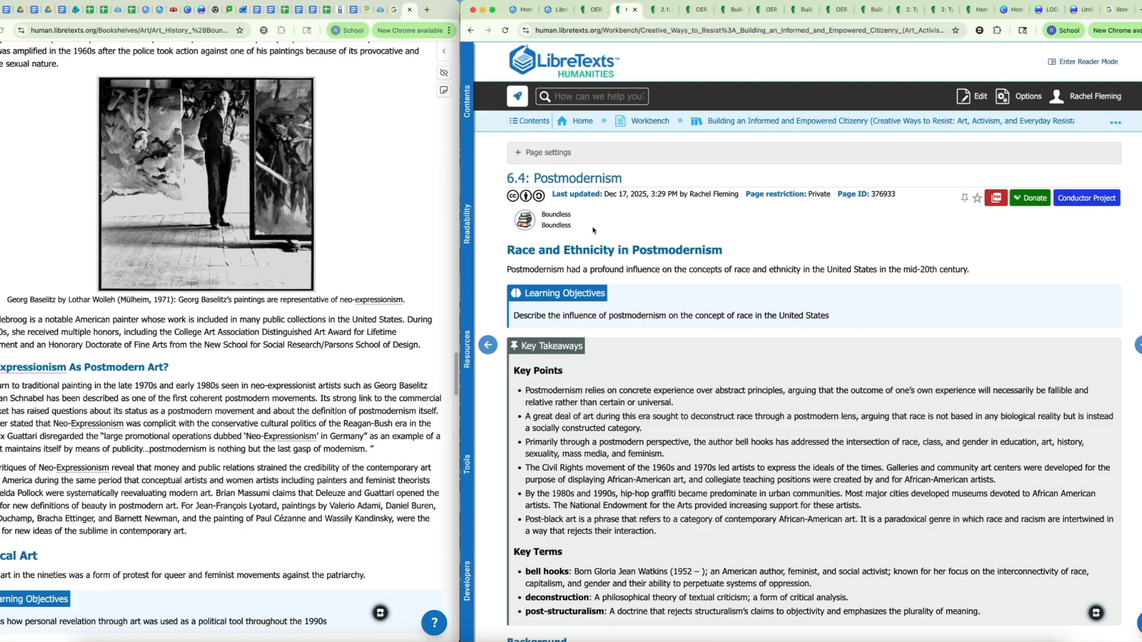
# Step: Open the forked 6.4: Postmodernism page for editing
pyautogui.scroll(-2, 588, 218)
pyautogui.scroll(2, 945, 127)
pyautogui.click(978, 96)
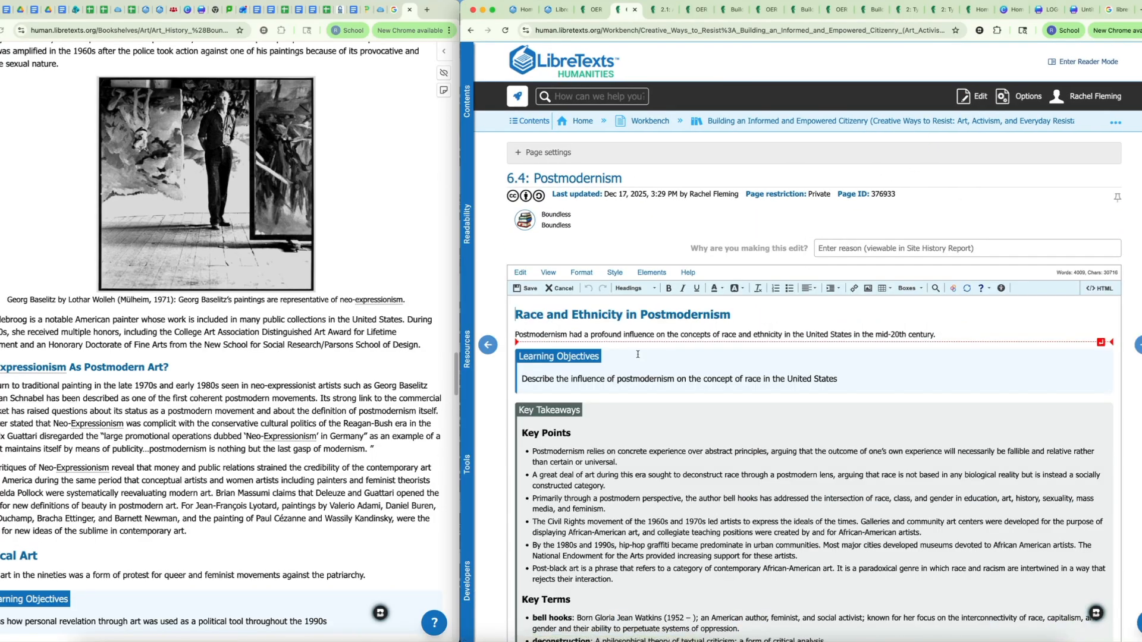
# Step: Look through the editable text, images and attribution list to the end of the page, and leave the editor without saving
pyautogui.scroll(-10, 598, 169)
pyautogui.scroll(-2, 598, 169)
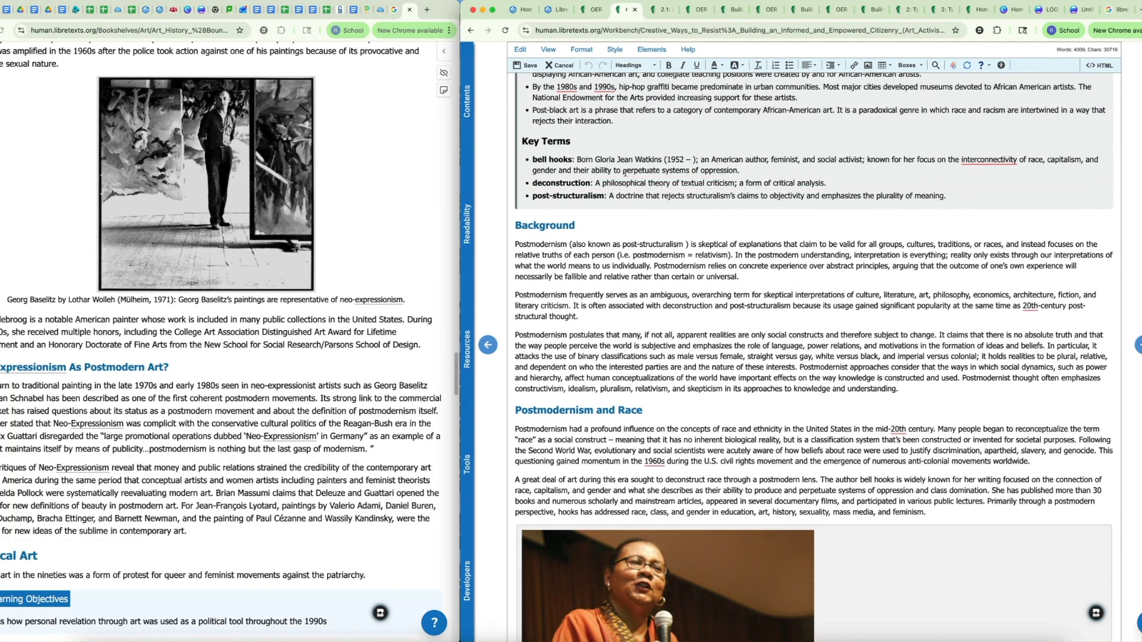
pyautogui.scroll(-7, 712, 320)
pyautogui.scroll(-15, 712, 320)
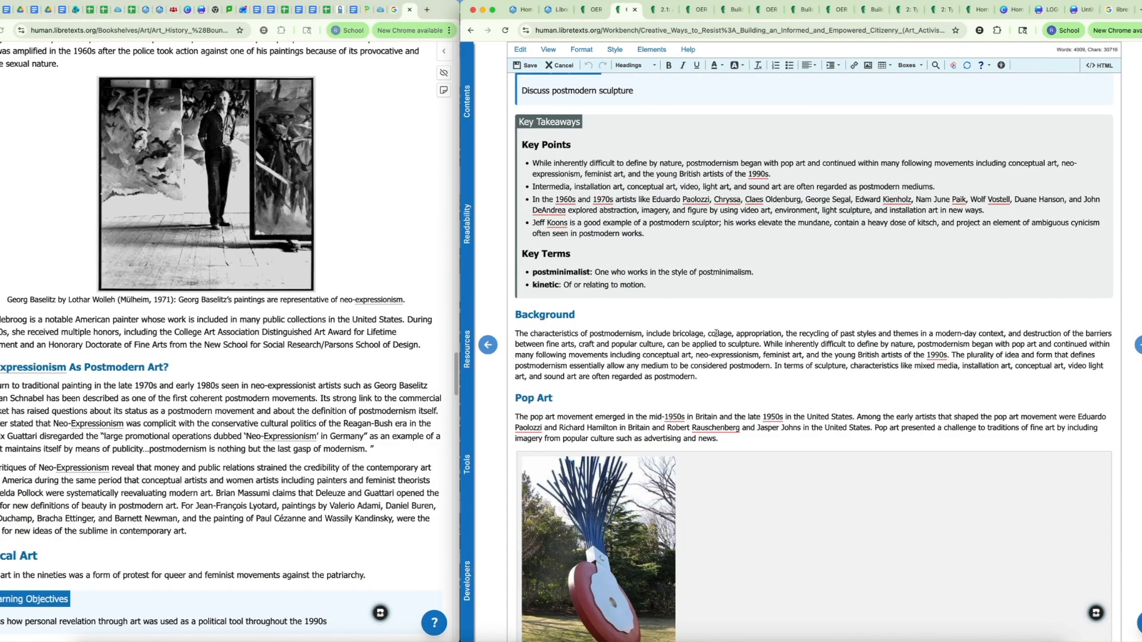
pyautogui.scroll(-15, 716, 334)
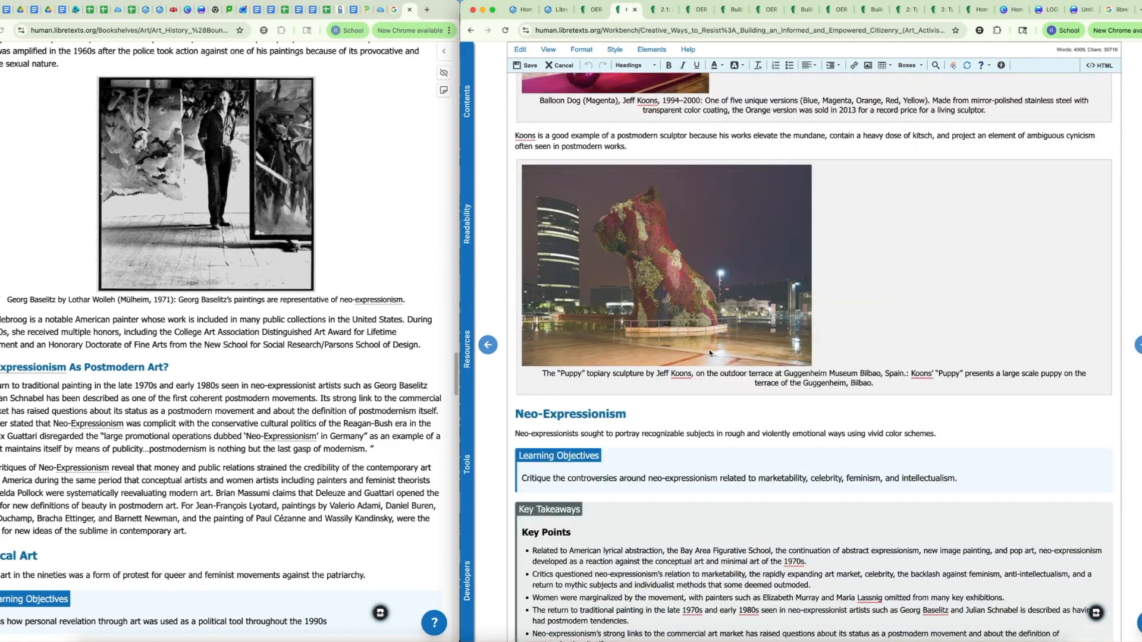
pyautogui.scroll(-15, 690, 315)
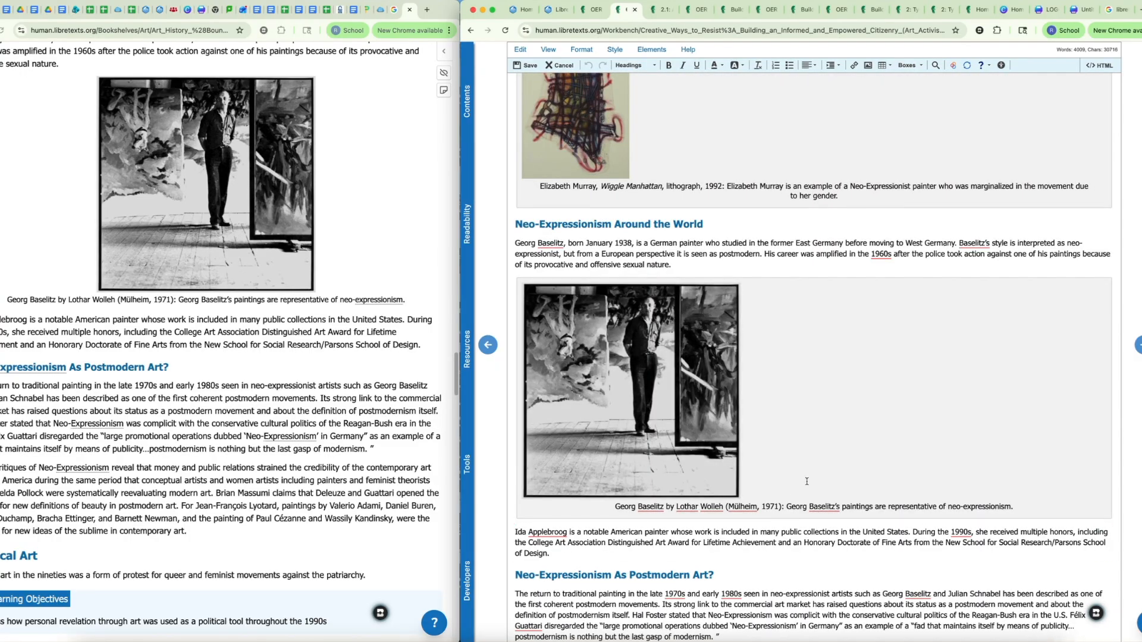
pyautogui.moveTo(967, 506); pyautogui.dragTo(896, 508)
pyautogui.scroll(-15, 833, 470)
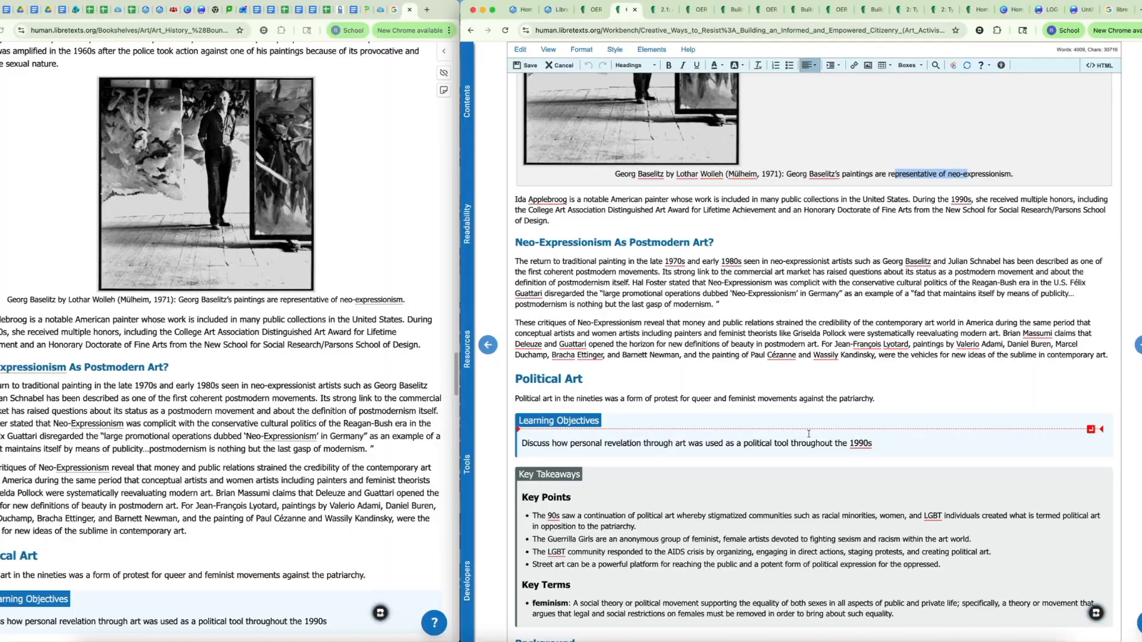
pyautogui.scroll(-20, 796, 421)
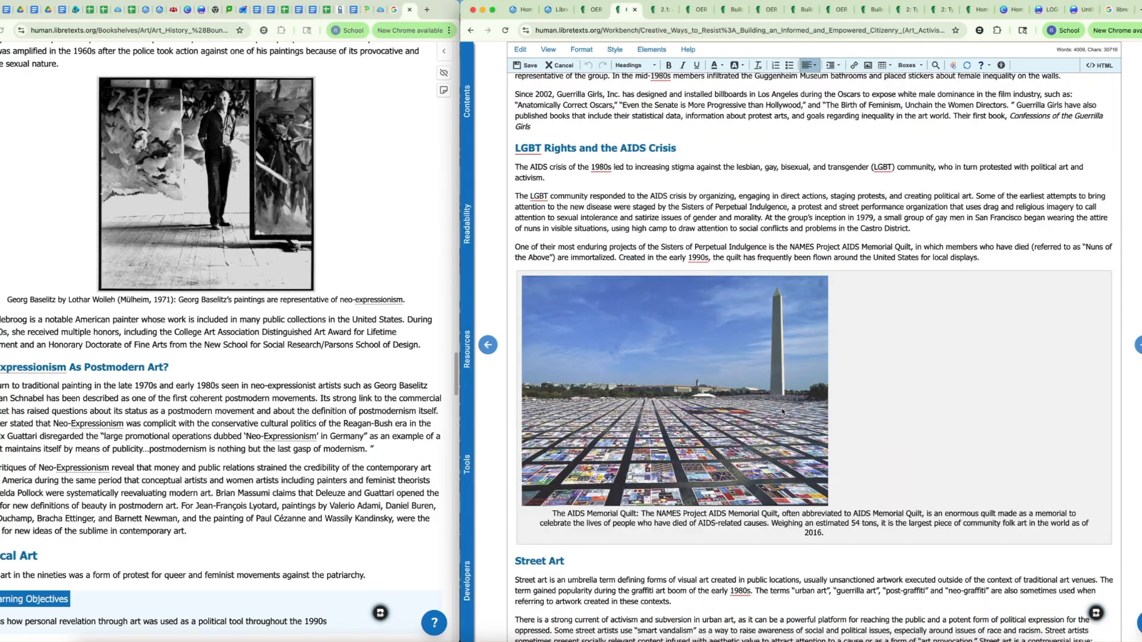
pyautogui.scroll(-3, 784, 408)
pyautogui.scroll(8, 791, 398)
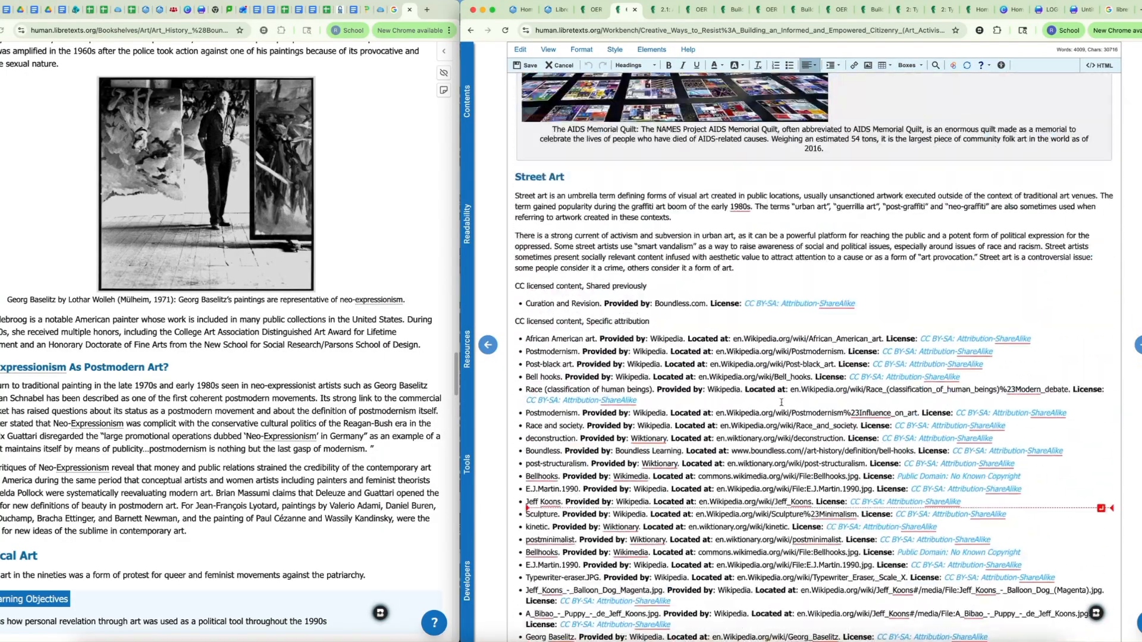
pyautogui.scroll(-5, 797, 390)
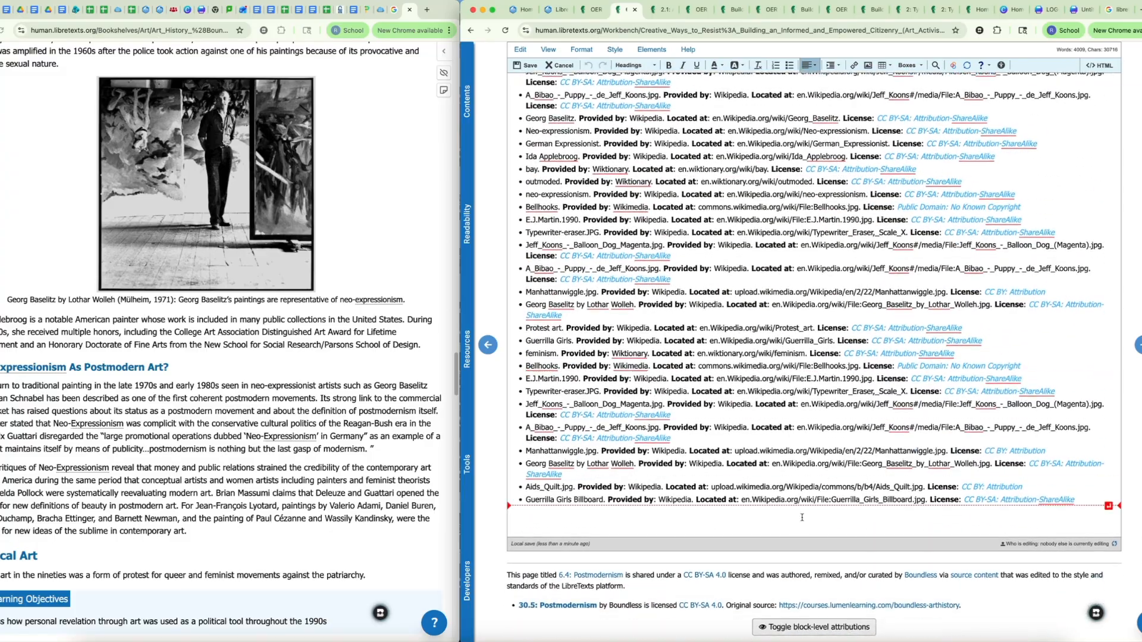
pyautogui.scroll(15, 813, 390)
pyautogui.scroll(20, 813, 390)
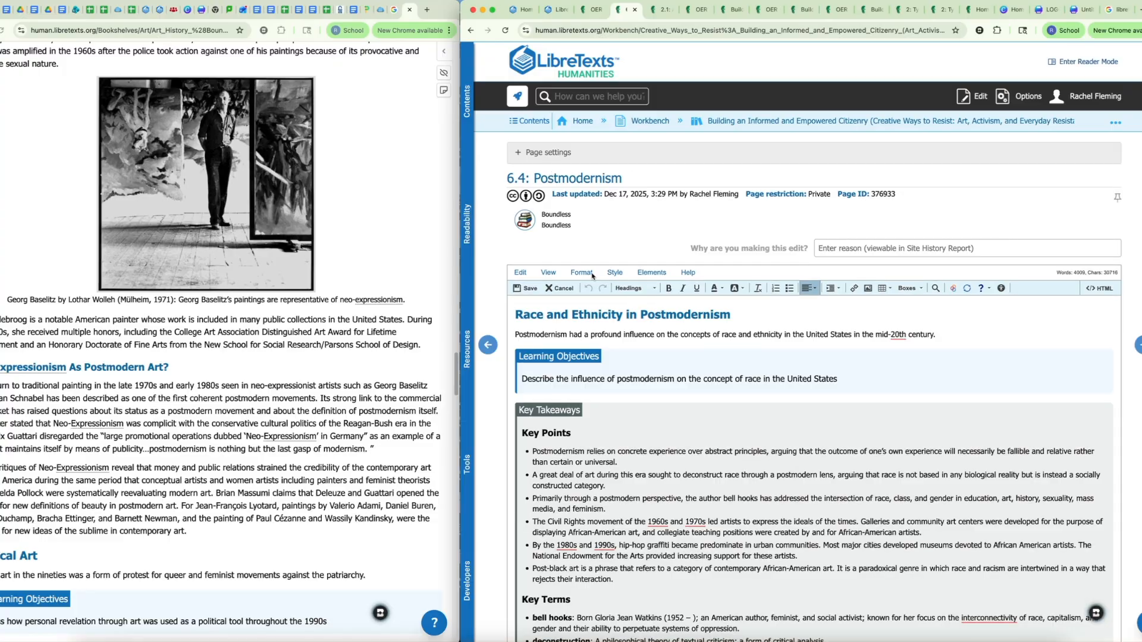
pyautogui.click(553, 289)
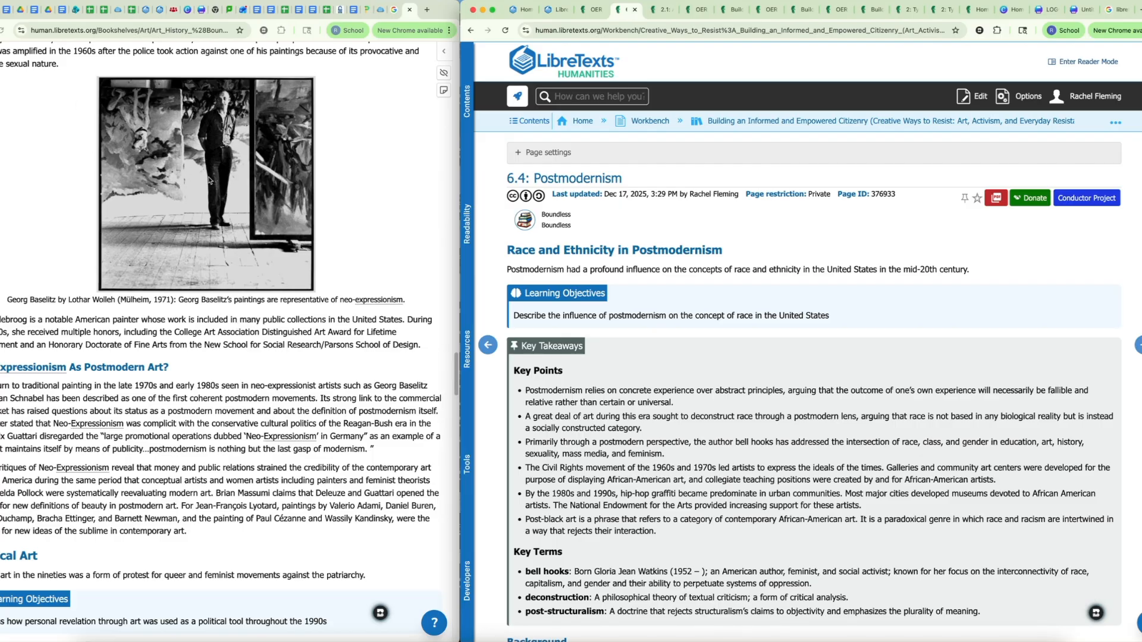
# Step: Compare the source Postmodernism page, from the Guerrilla Girls section to its attributions, with the forked 6.4 copy
pyautogui.scroll(-20, 331, 355)
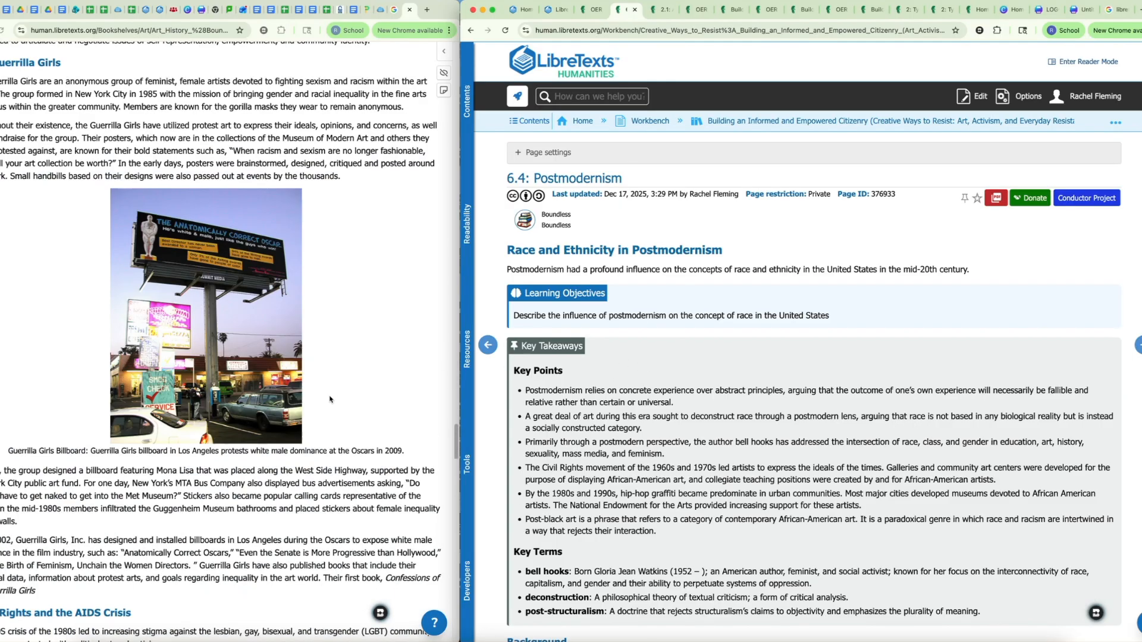
pyautogui.scroll(-2, 294, 453)
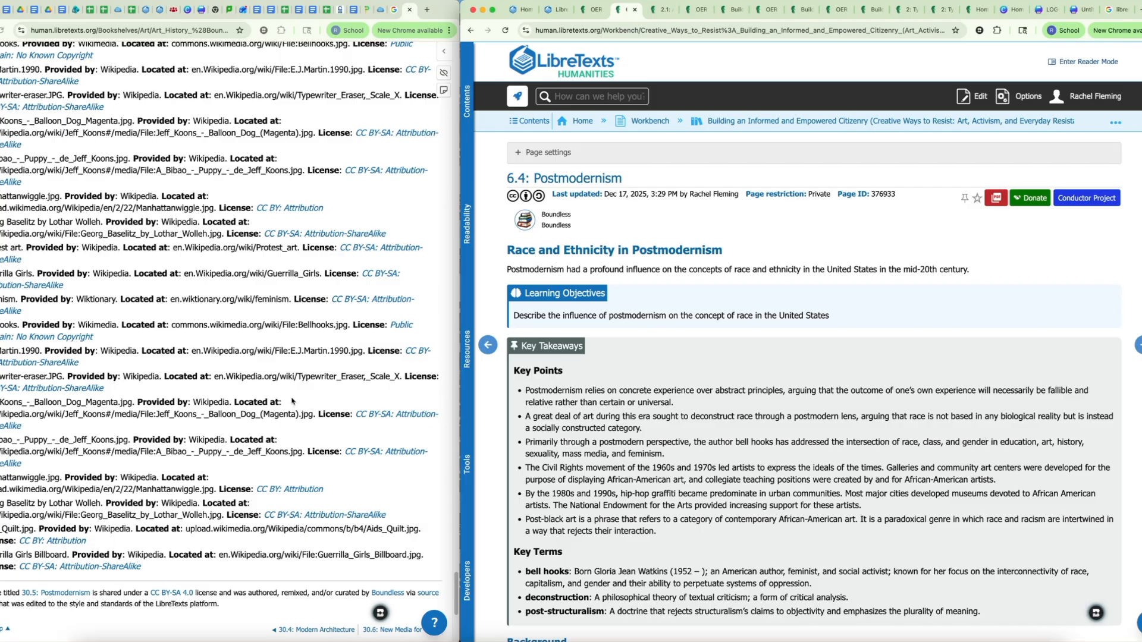
pyautogui.scroll(20, 291, 401)
pyautogui.scroll(10, 152, 281)
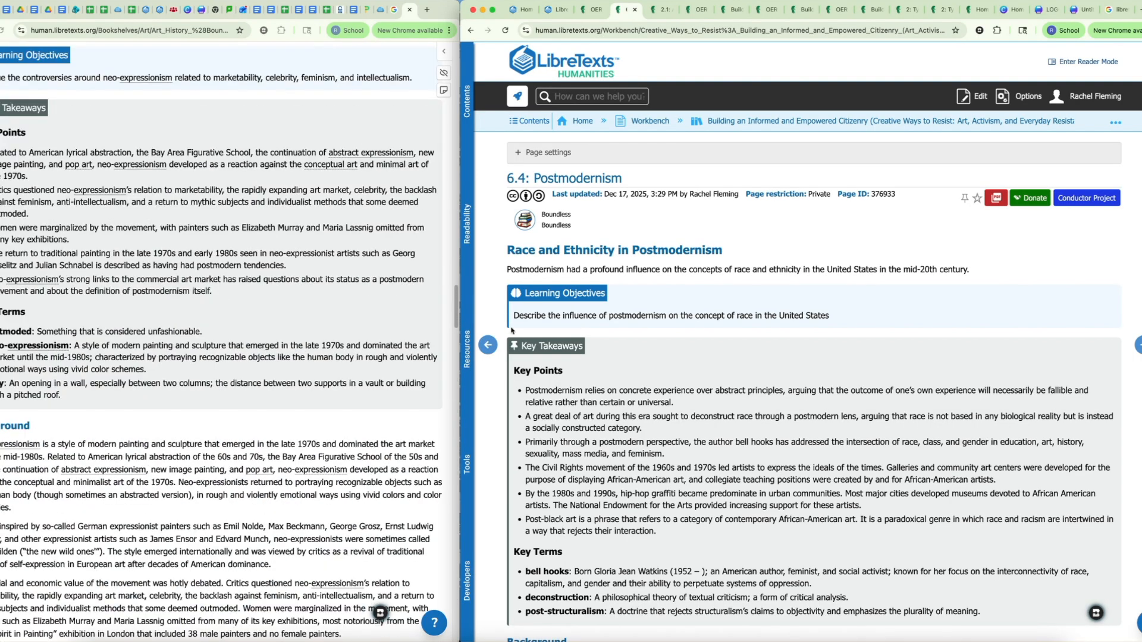
pyautogui.scroll(10, 159, 189)
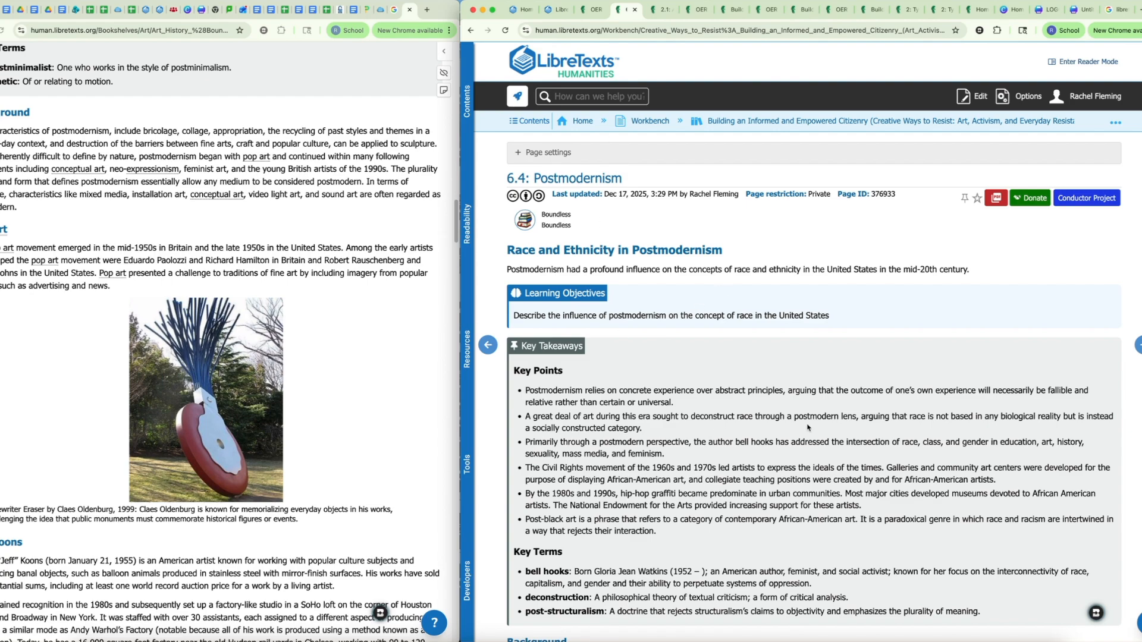
pyautogui.scroll(-3, 808, 427)
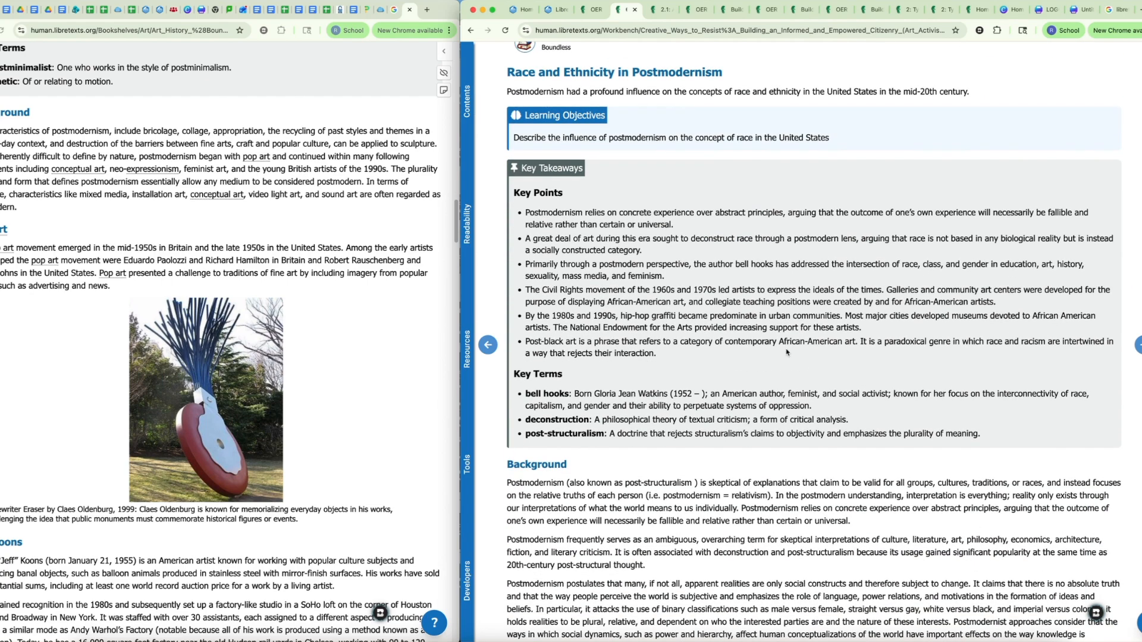
# Step: Return to the OER Remixer page with the completed remix operations
pyautogui.click(594, 12)
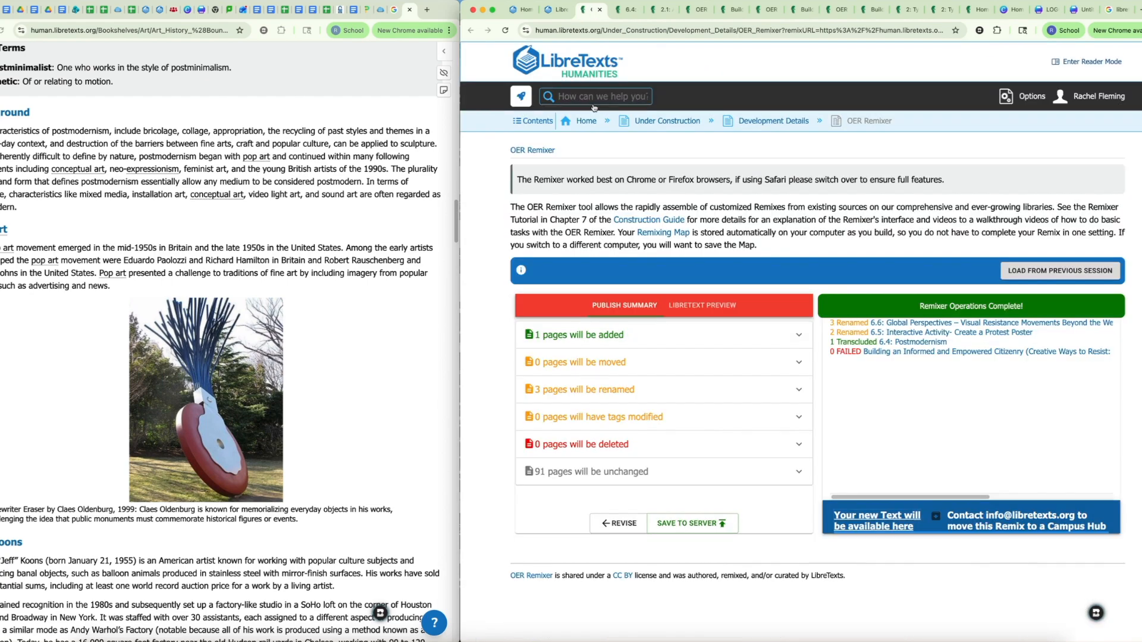